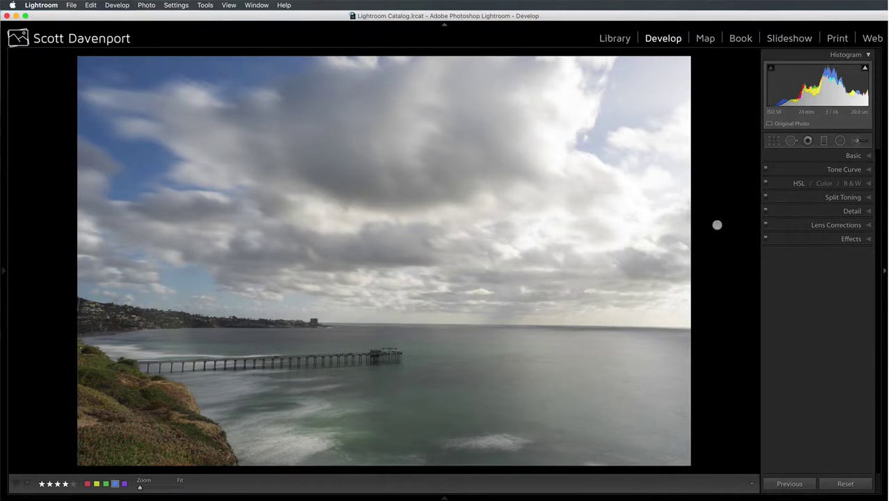
Step: Straighten the pier photo along the horizon by −0.75° and commit the matching crop
left_click(814, 224)
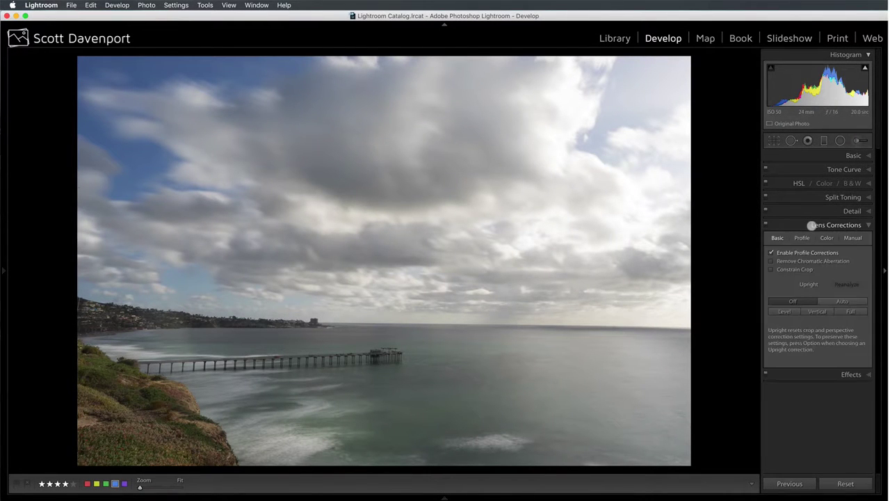
left_click(821, 225)
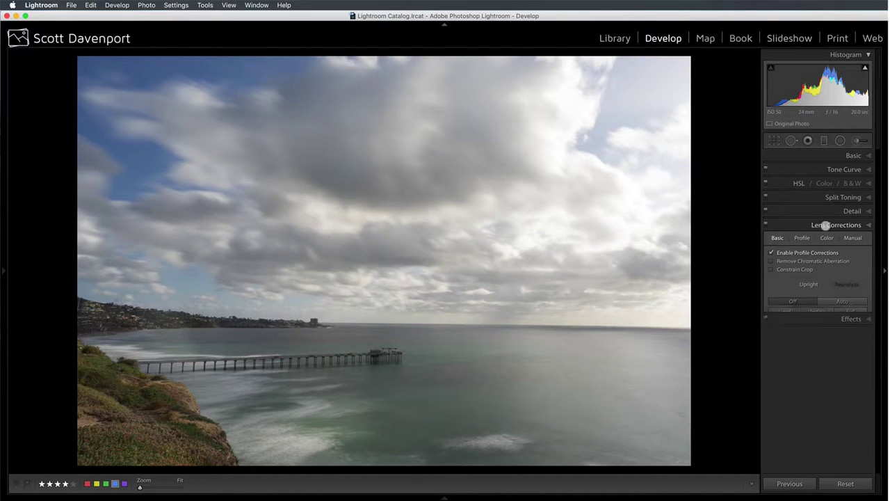
key("r")
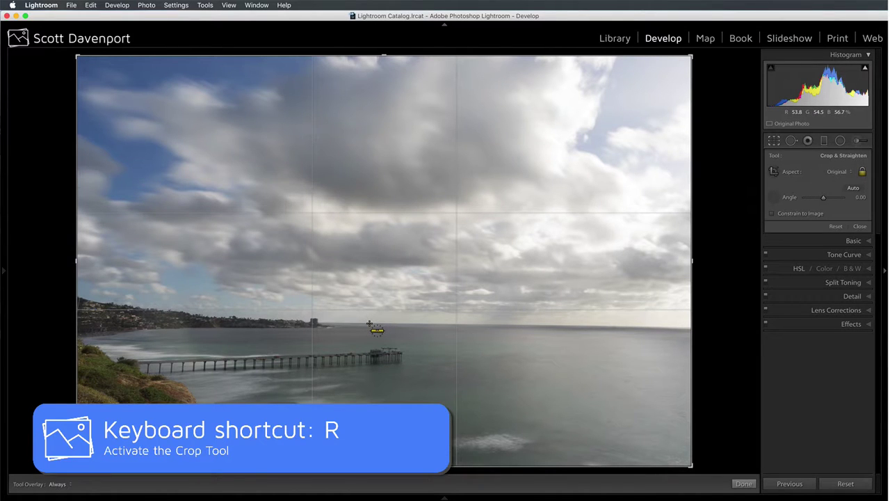
left_click_drag(369, 324, 634, 325)
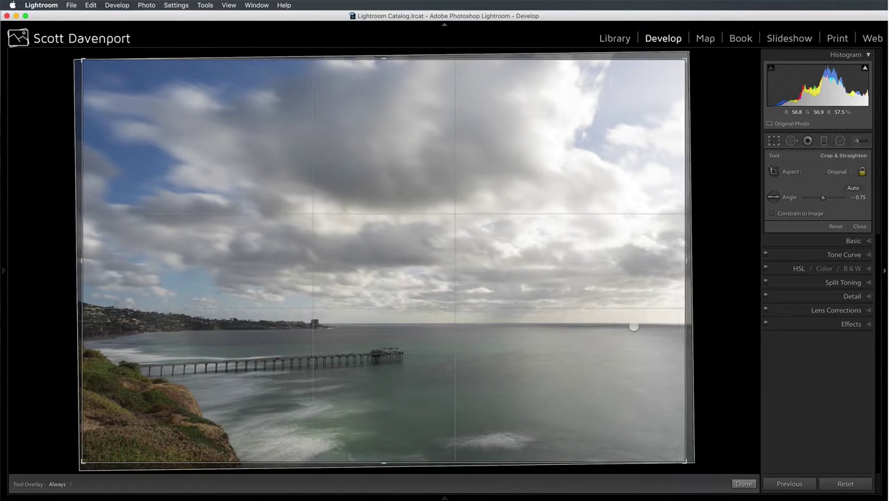
key("Return")
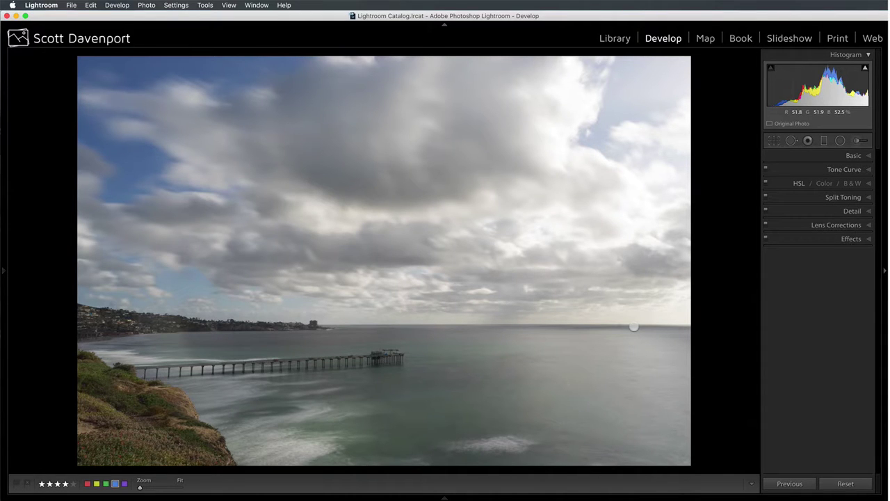
Step: Activate Spot Removal and turn on Visualize Spots to reveal the dust
key("q")
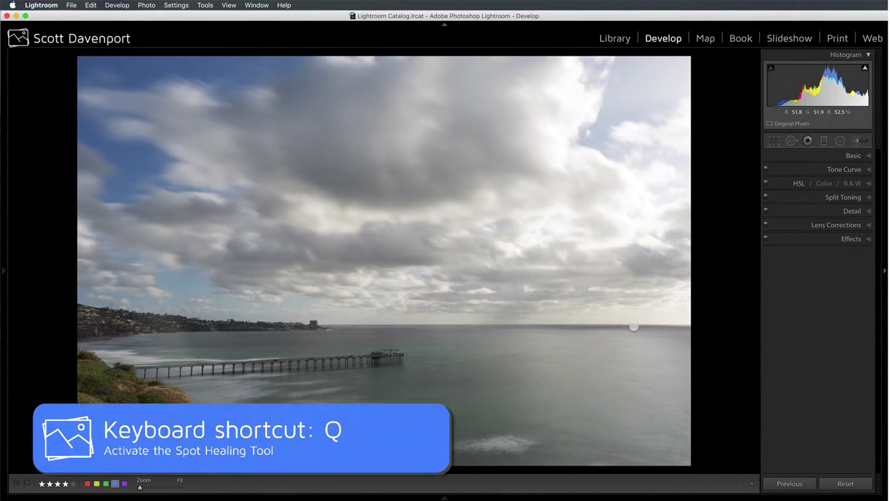
key("q")
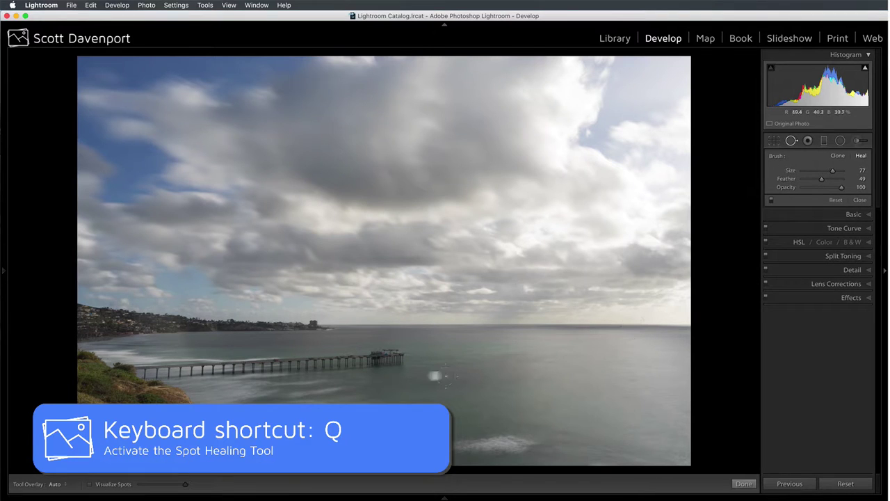
left_click(90, 483)
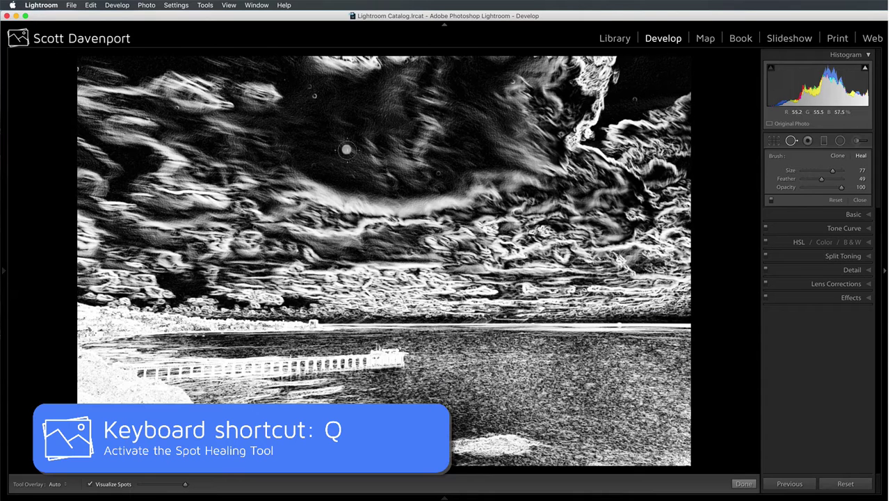
scroll(346, 149, "down", 1)
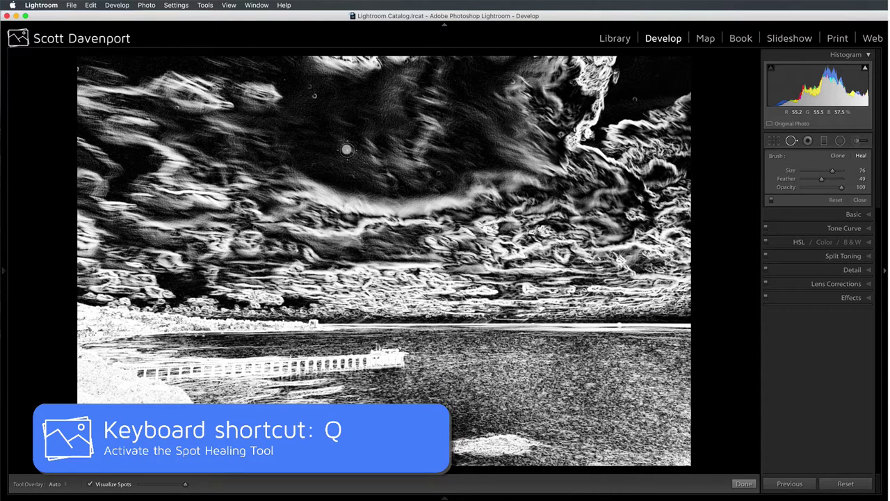
Step: Heal the dust spots across the sky, clouds and just above the horizon
left_click(313, 95)
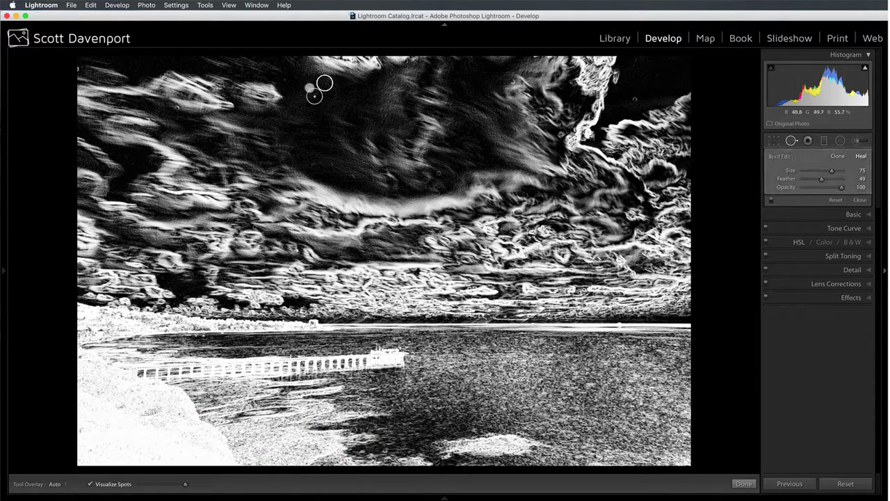
mouse_move(309, 89)
left_mouse_down()
mouse_move(318, 82)
mouse_move(309, 86)
left_mouse_up()
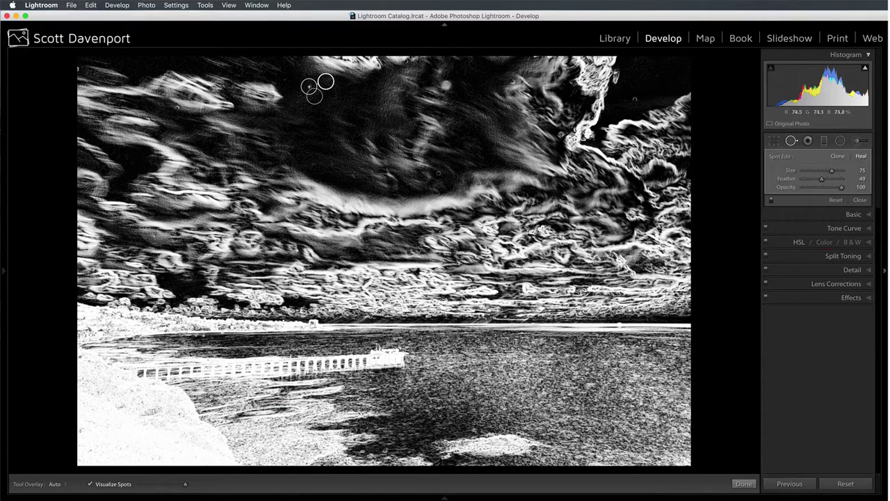
left_click(510, 81)
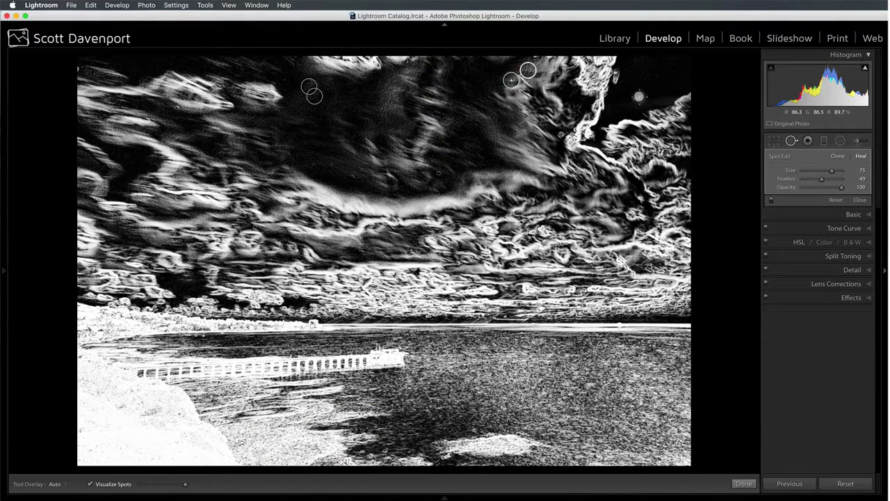
left_click(636, 100)
left_click_drag(582, 126, 560, 136)
left_click(561, 137)
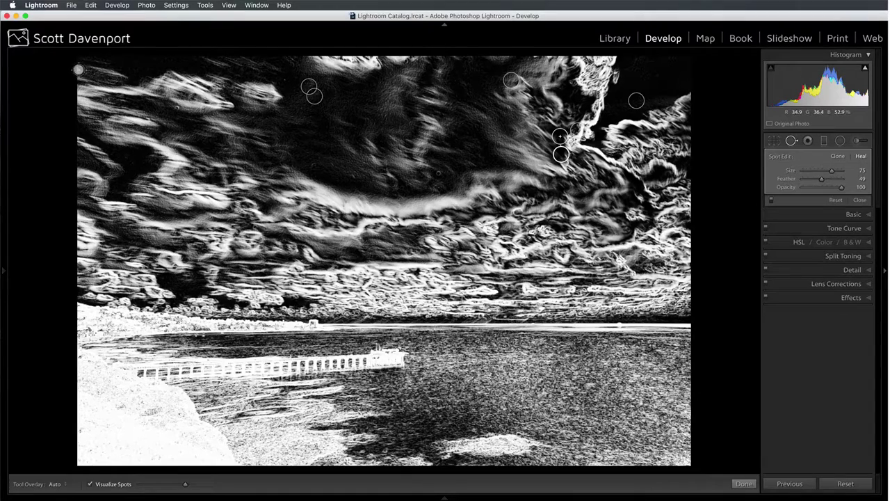
left_click(80, 70)
left_click(178, 107)
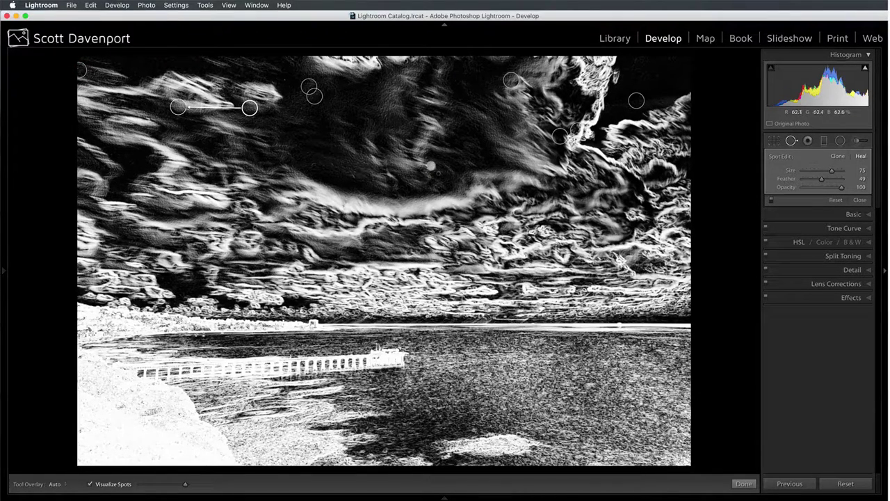
left_click(438, 173)
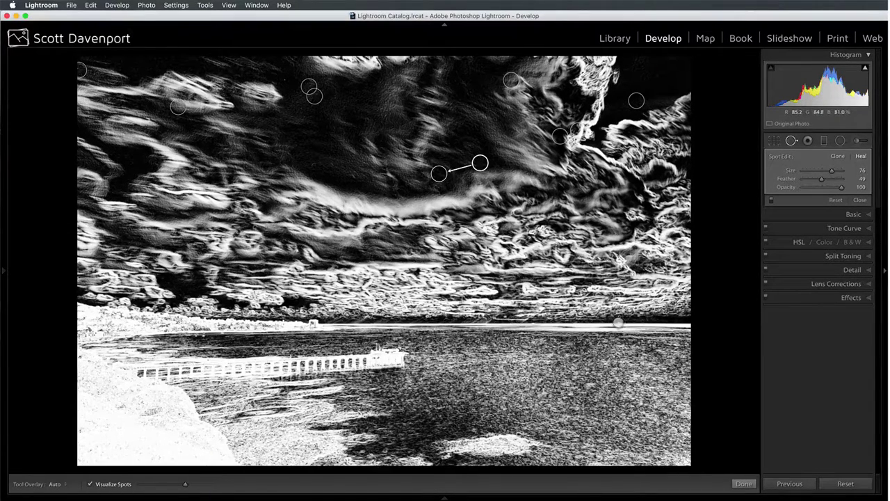
left_click(619, 325)
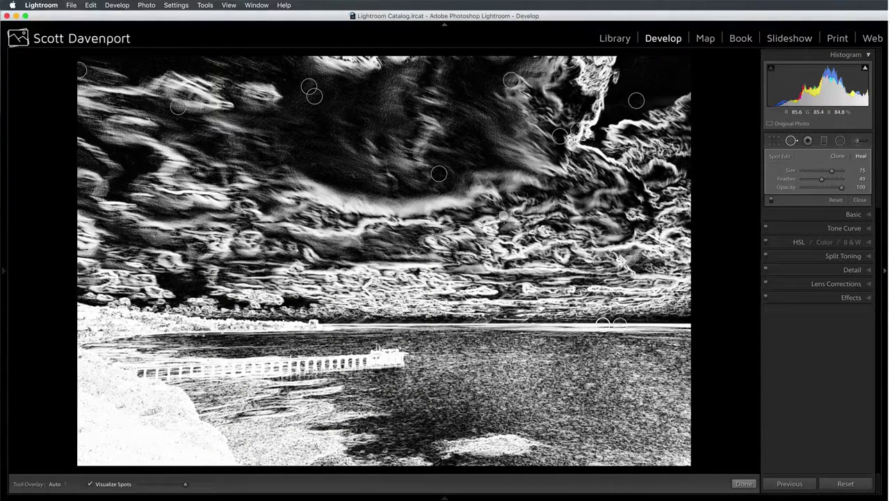
left_click(312, 164)
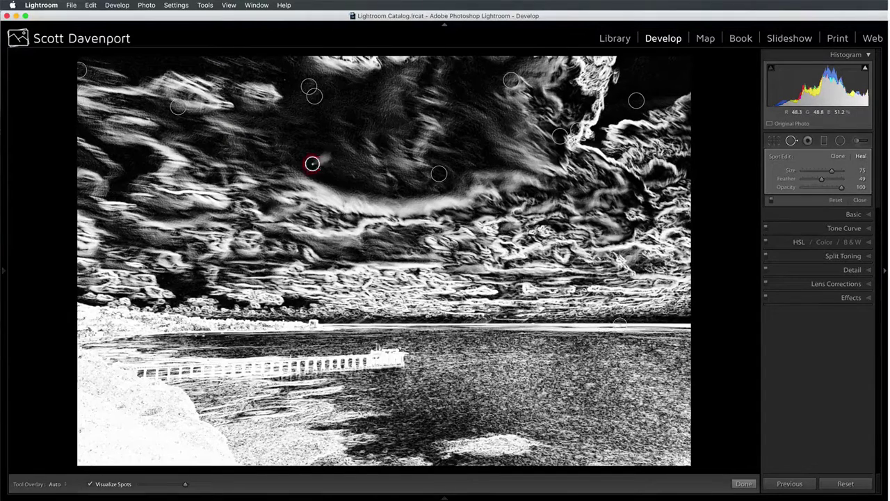
Step: Toggle Visualize Spots on and off to confirm the sky is clean
key("a")
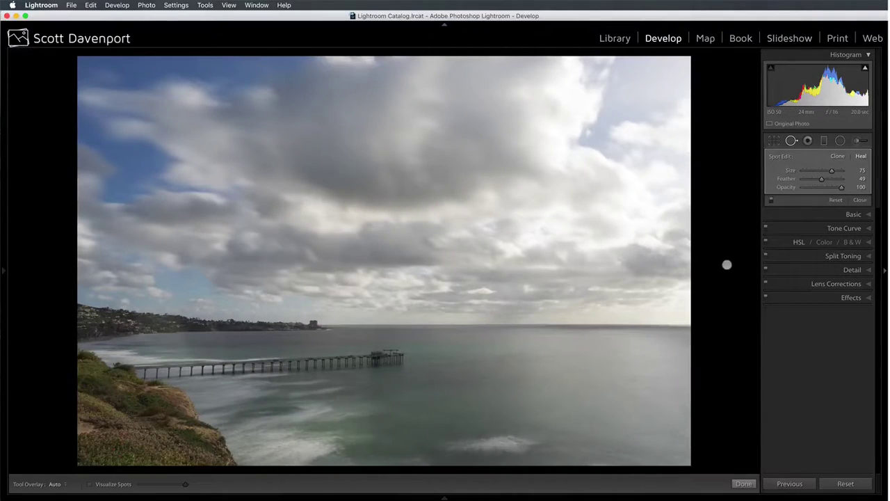
key("a")
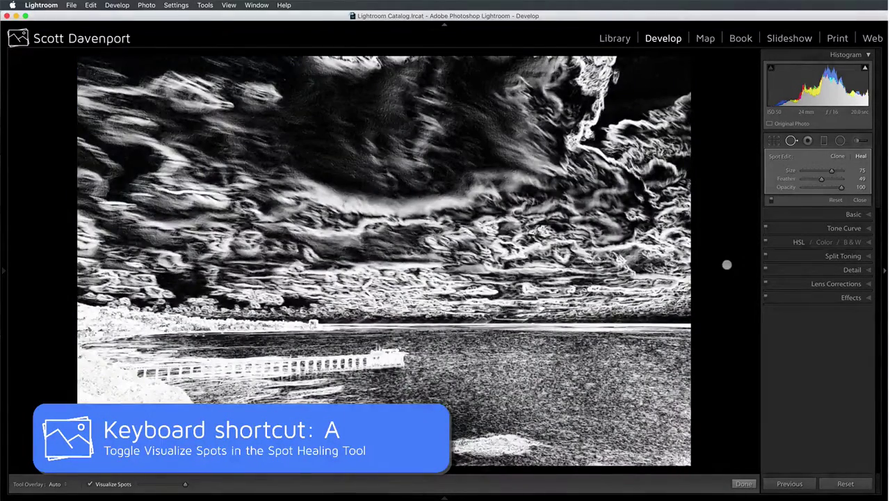
key("a")
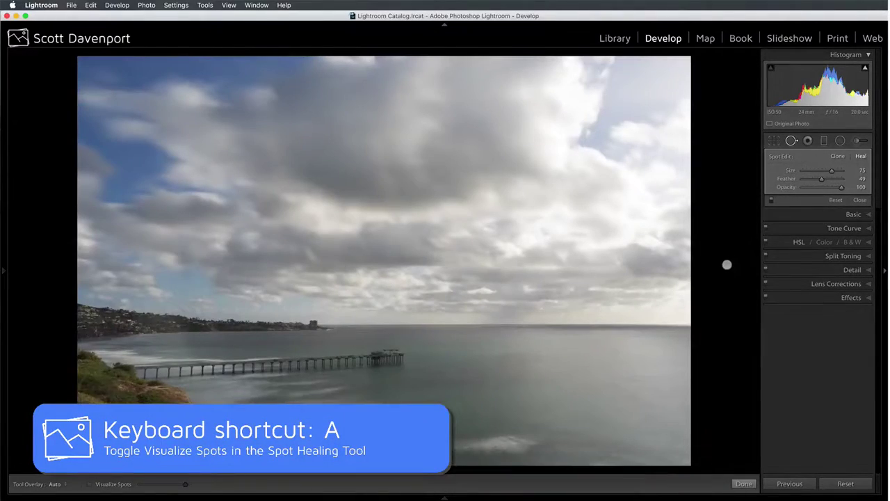
key("a")
key("a")
key("a")
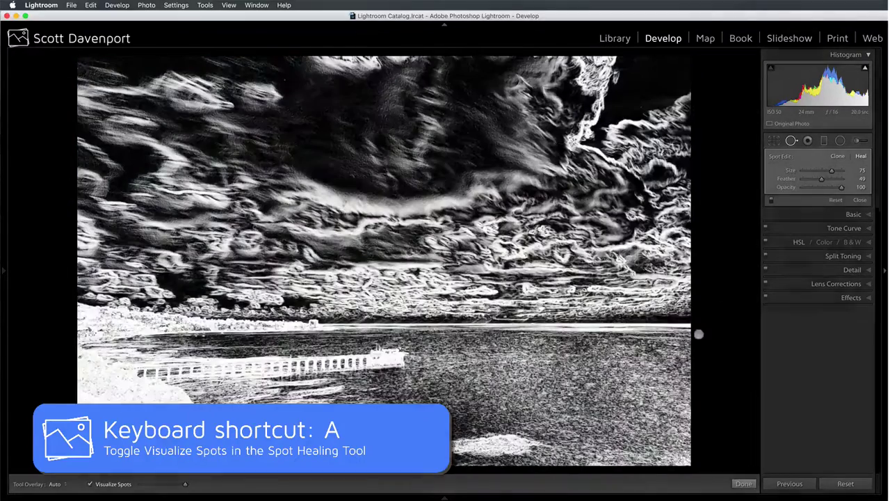
key("a")
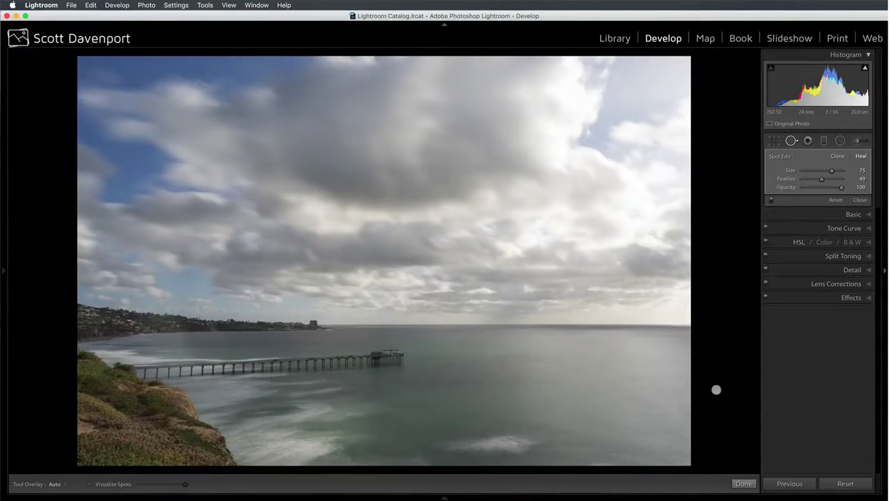
key("a")
key("a")
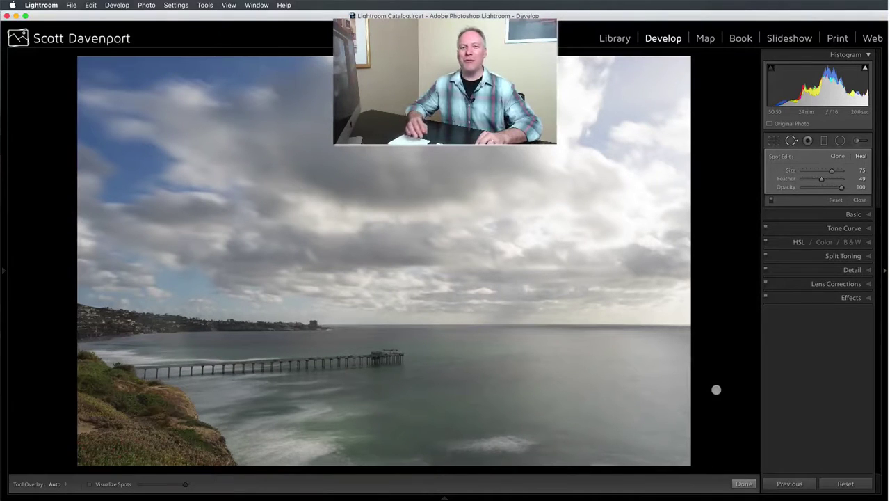
Step: Sample the grey clouds with the WB eyedropper, setting Temp 5,550 and Tint +18
left_click(859, 215)
left_click(860, 199)
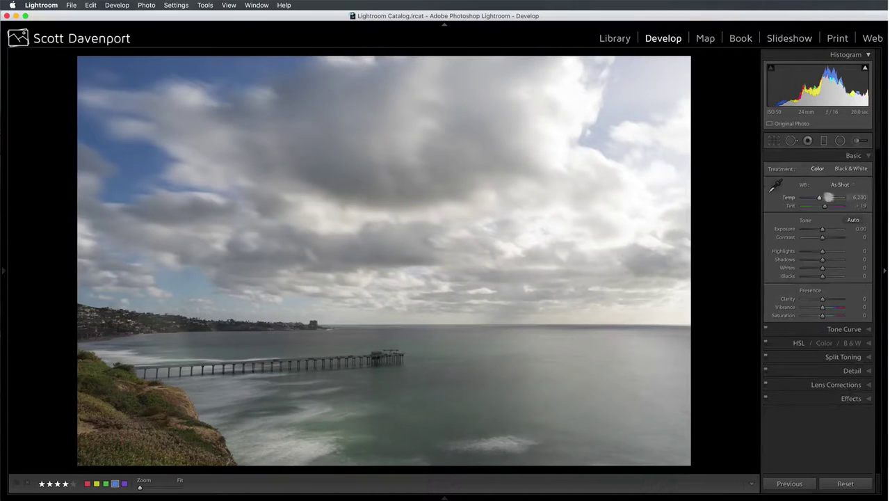
left_click(776, 185)
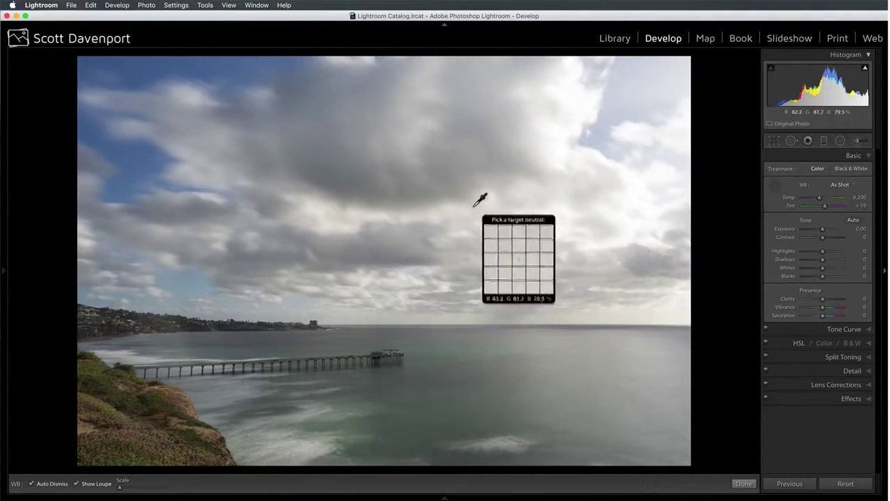
left_click(467, 212)
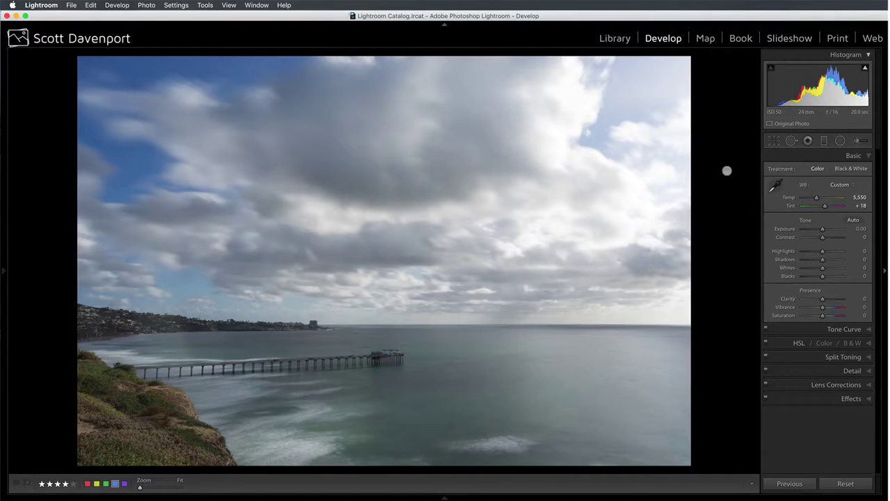
Step: Check the clipping warnings, then set Contrast to +24 and Whites to −18
key("j")
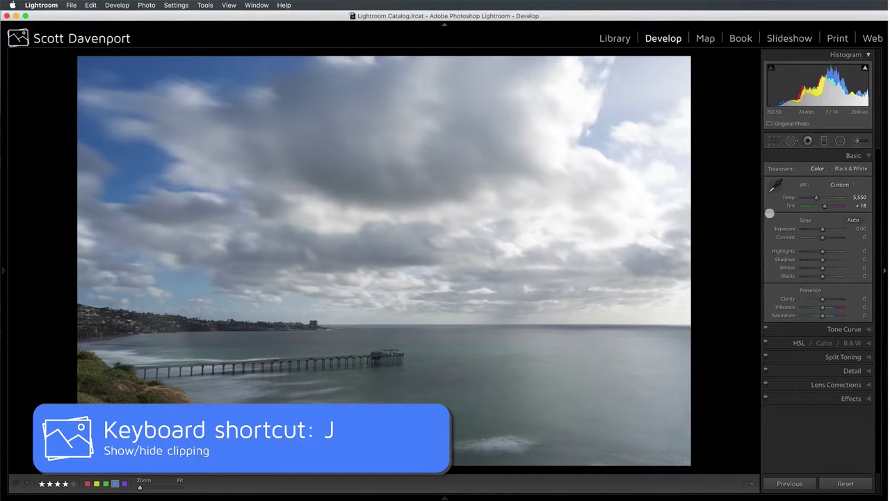
key("j")
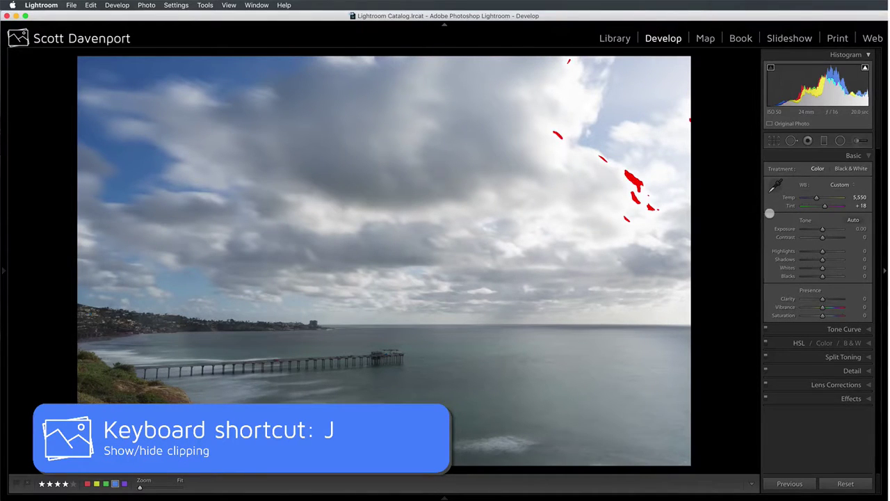
key("j")
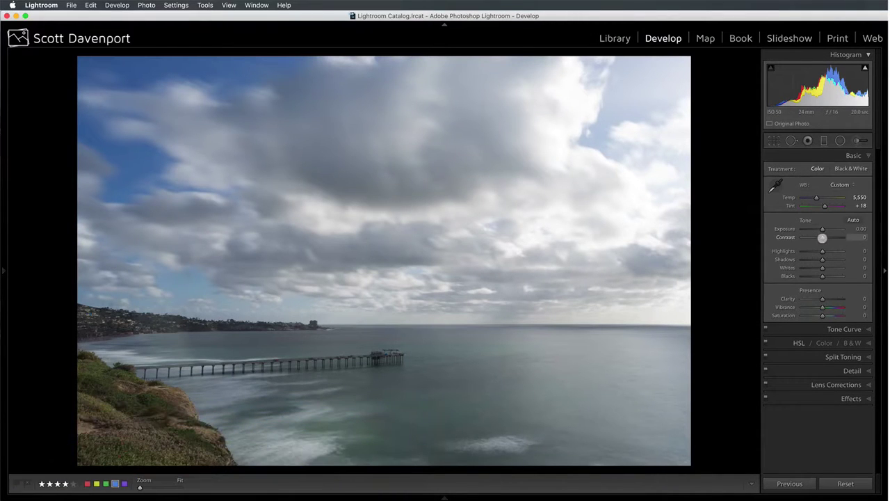
left_click_drag(823, 238, 827, 238)
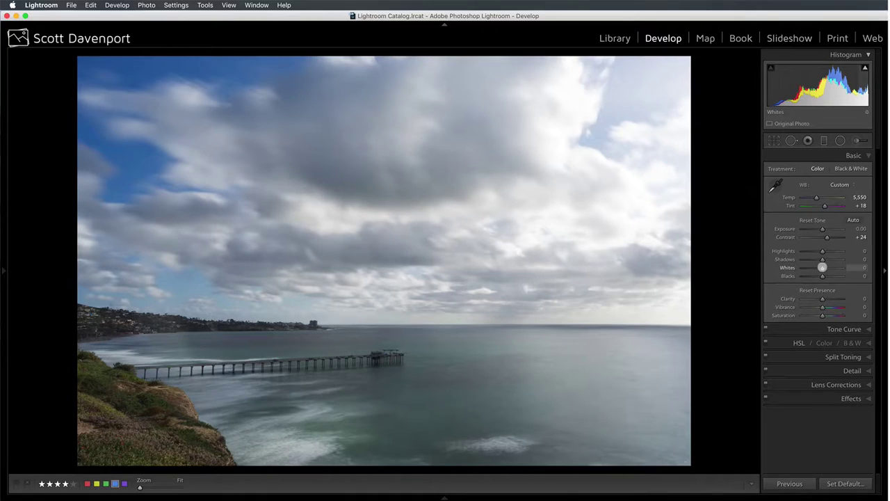
left_click(822, 267, "alt")
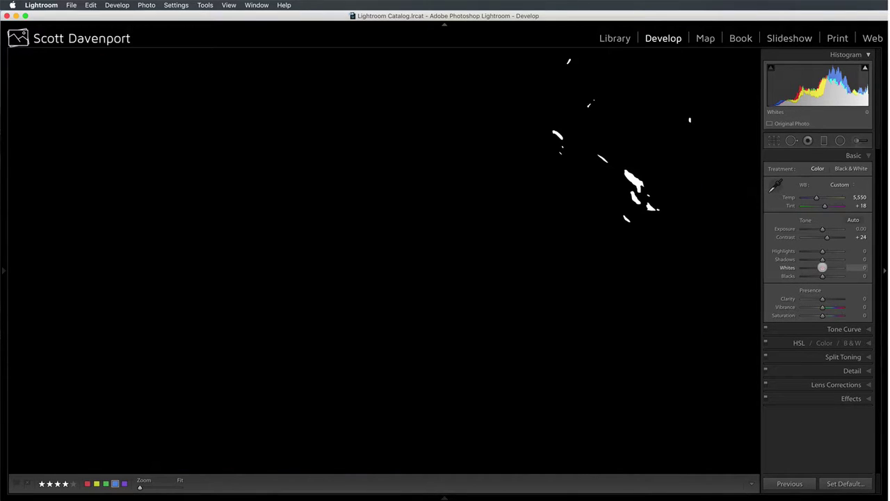
left_click_drag(822, 267, 819, 267)
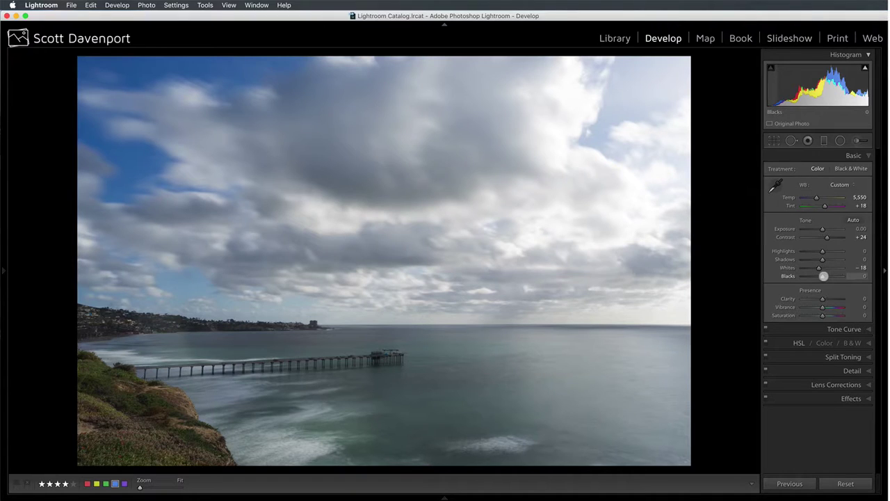
Step: Drag Blacks to −5, Highlights to −59 and Shadows to +10 in the Basic panel
mouse_move(823, 276)
left_mouse_down()
mouse_move(846, 276)
mouse_move(823, 277)
left_mouse_up()
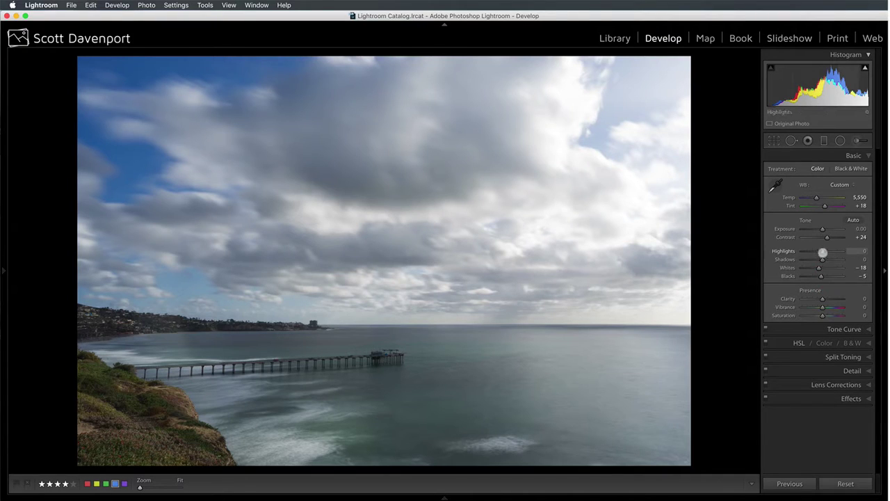
left_click_drag(823, 252, 812, 252)
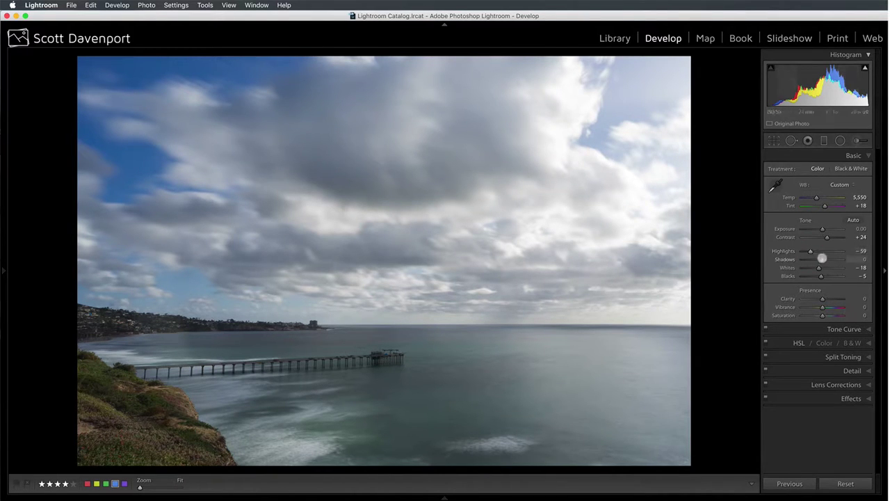
mouse_move(823, 259)
left_mouse_down()
mouse_move(830, 259)
mouse_move(823, 260)
left_mouse_up()
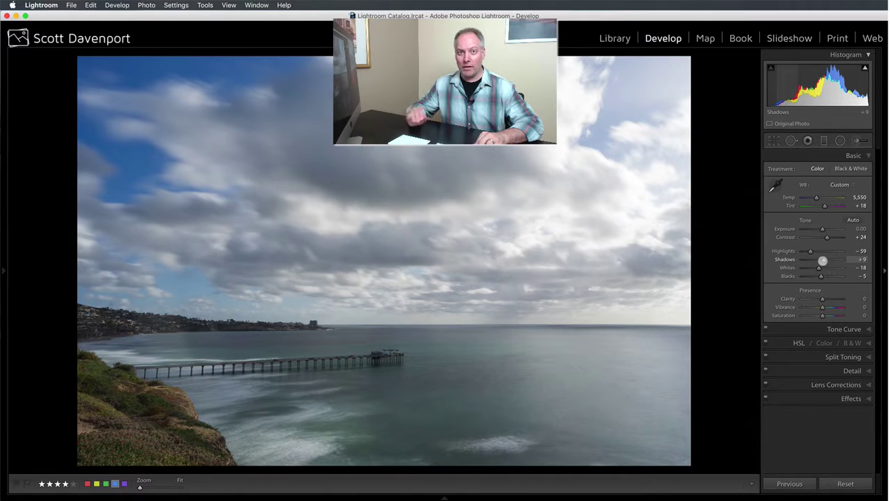
left_click_drag(823, 260, 823, 260)
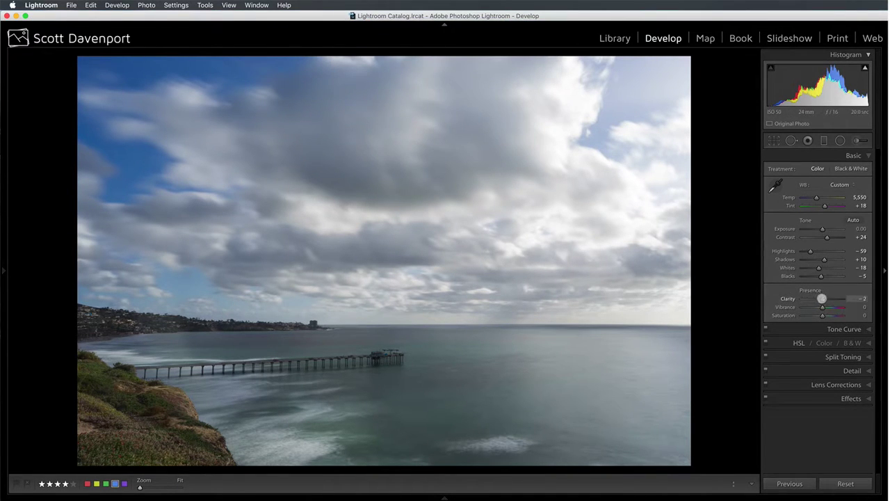
Step: Set Presence to Clarity +13, Vibrance +13 and Saturation +6
left_click_drag(821, 298, 823, 307)
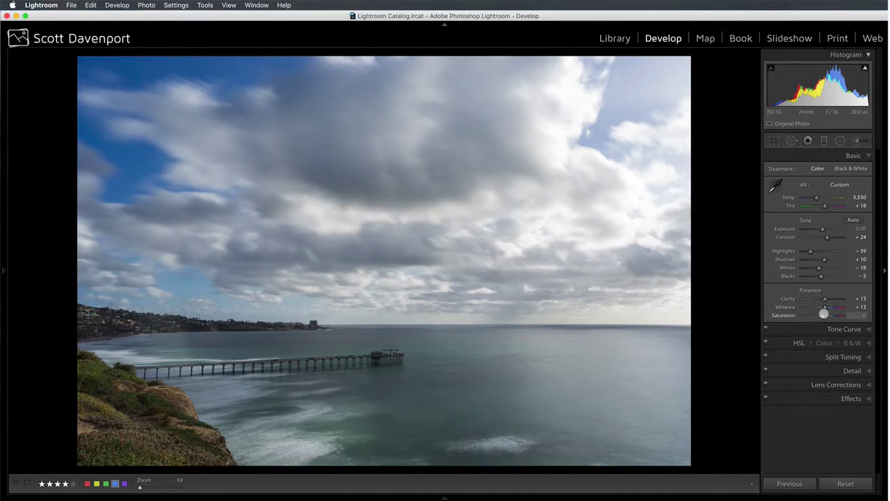
left_click_drag(823, 315, 824, 316)
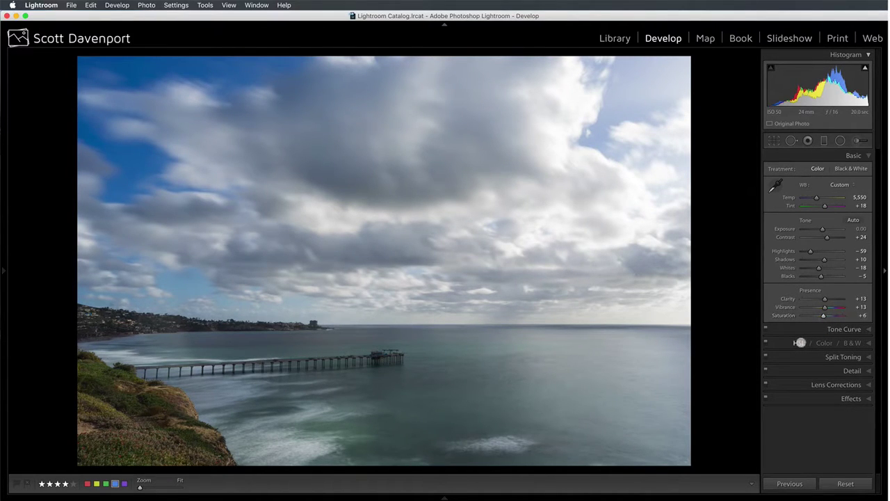
left_click(799, 342)
Step: Drag the HSL targeted adjustment tool on sky and sea to set Aqua +9, Blue +11
left_click(770, 292)
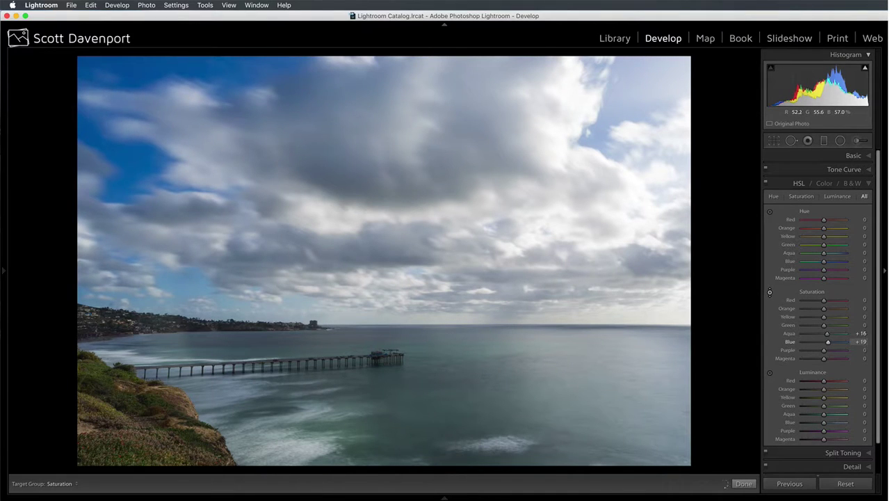
left_click_drag(390, 390, 389, 416)
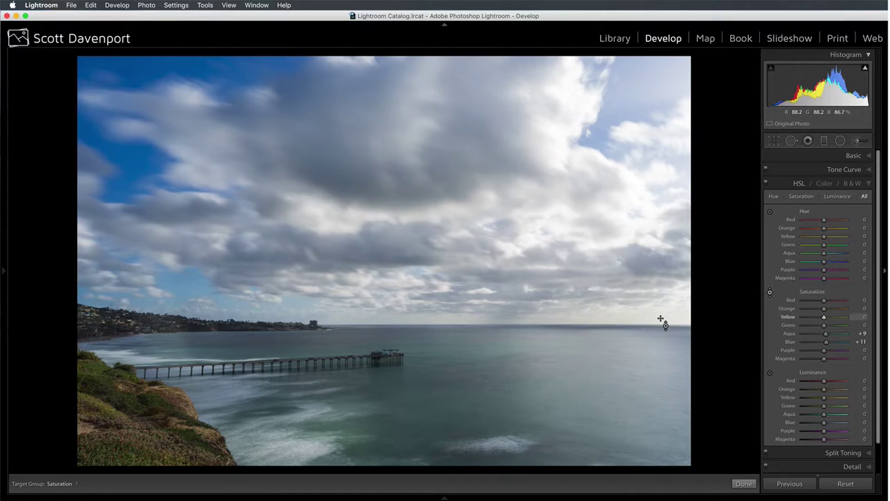
key("r")
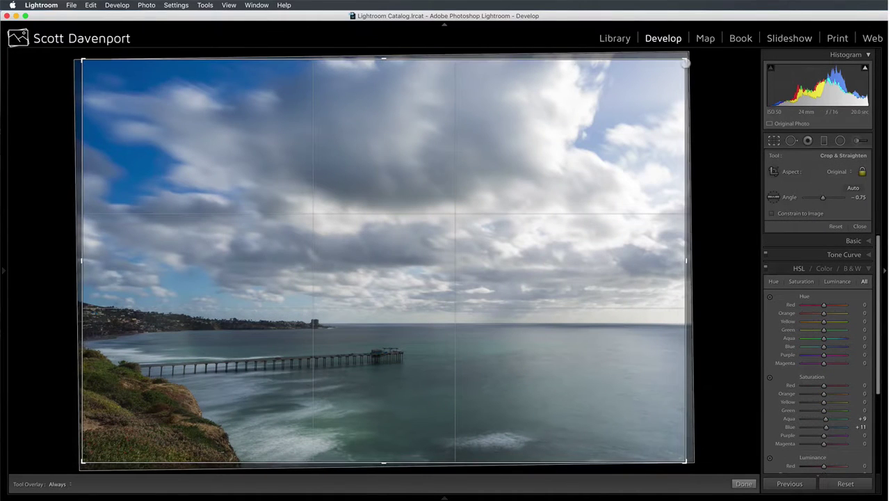
Step: Tighten the crop around the coastline and pier, shifting the photo down, and commit
left_click_drag(685, 62, 644, 79)
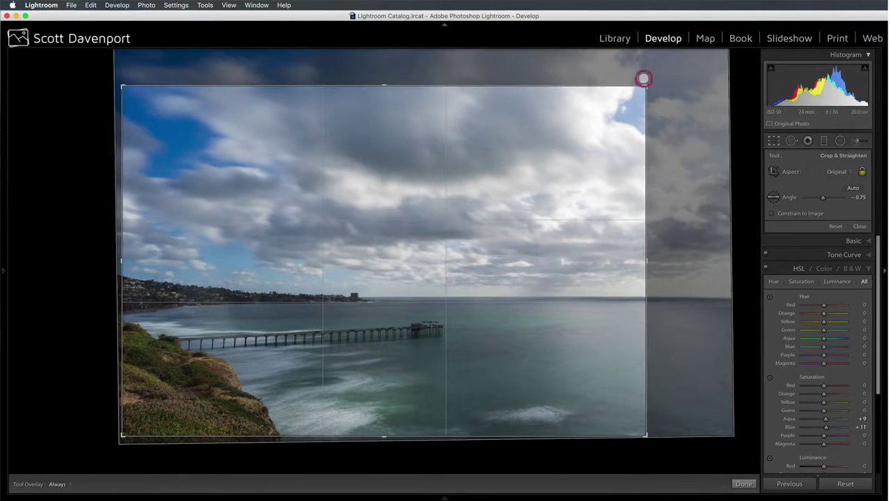
key("Return")
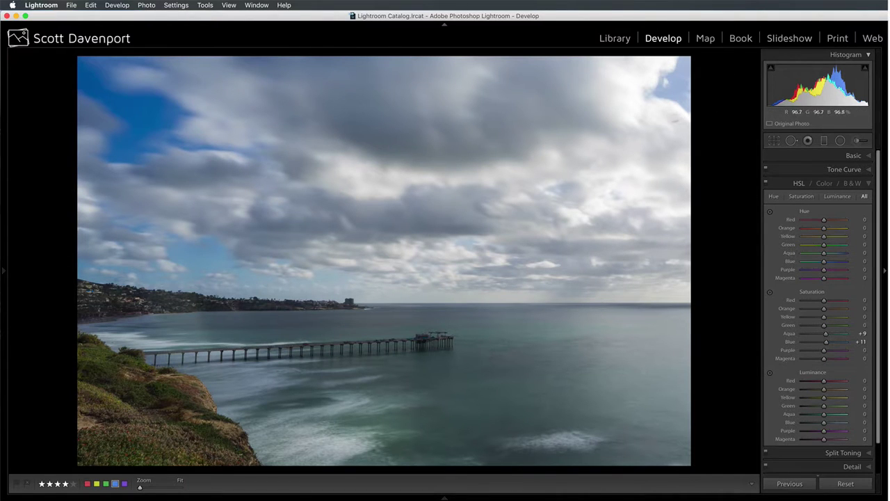
key("r")
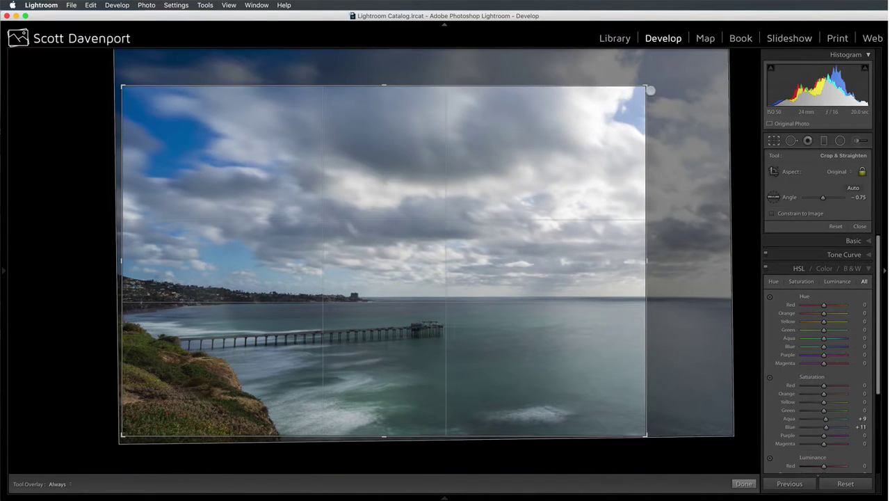
left_click_drag(645, 88, 627, 101)
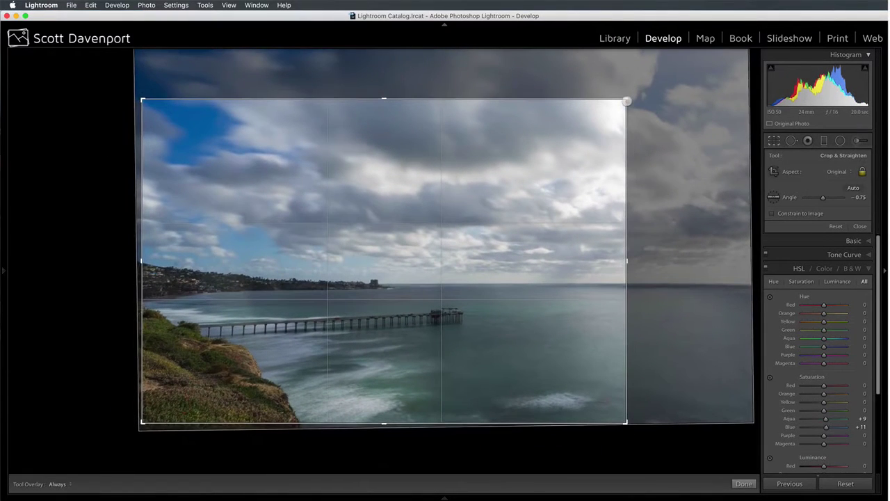
left_click_drag(579, 191, 579, 202)
key("Return")
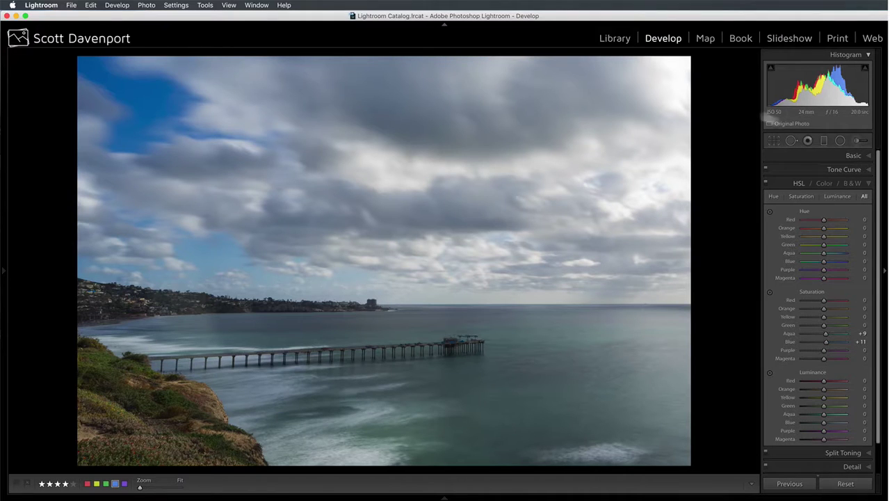
Step: Reopen the crop and widen the frame to include more sky and sea at −0.75°
key("r")
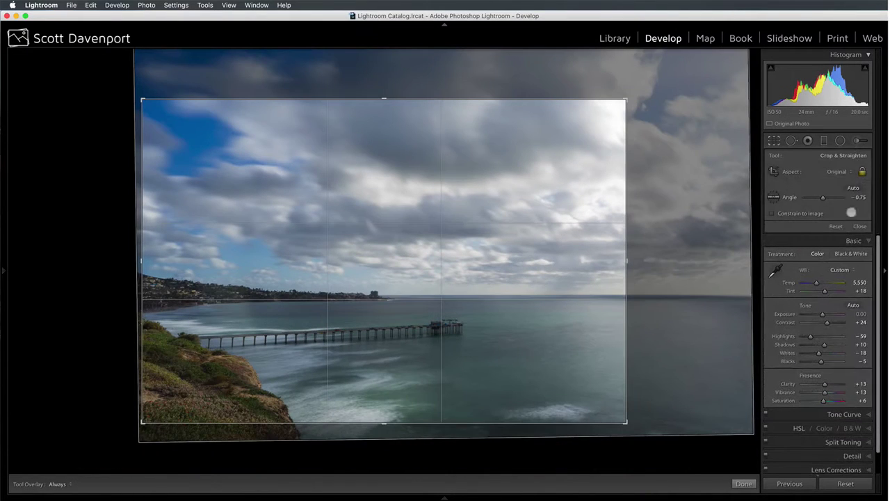
left_click(840, 226)
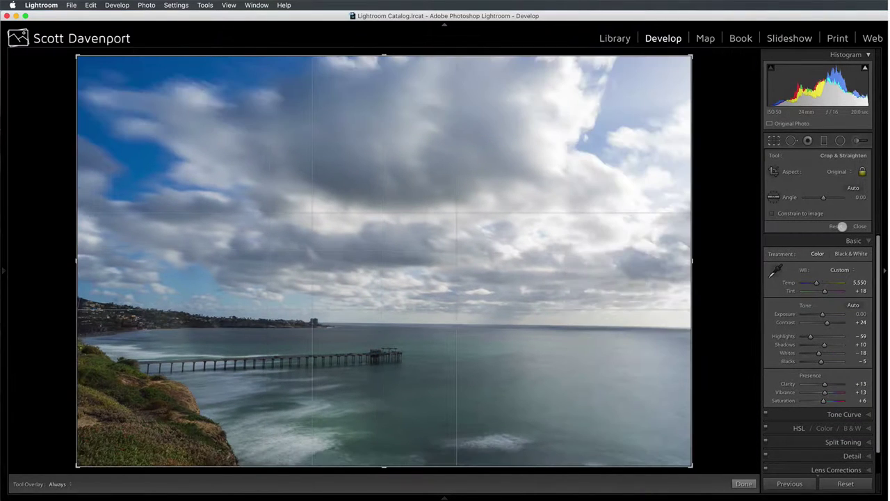
key("super+z")
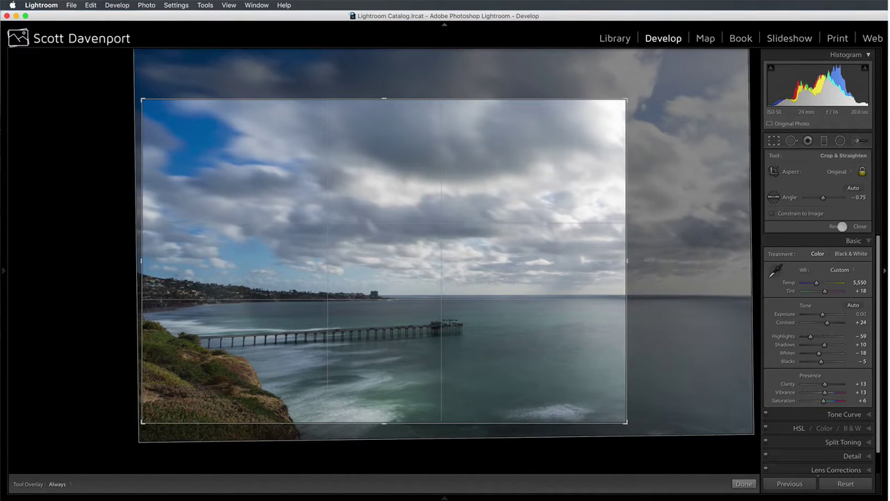
left_click_drag(626, 100, 701, 78)
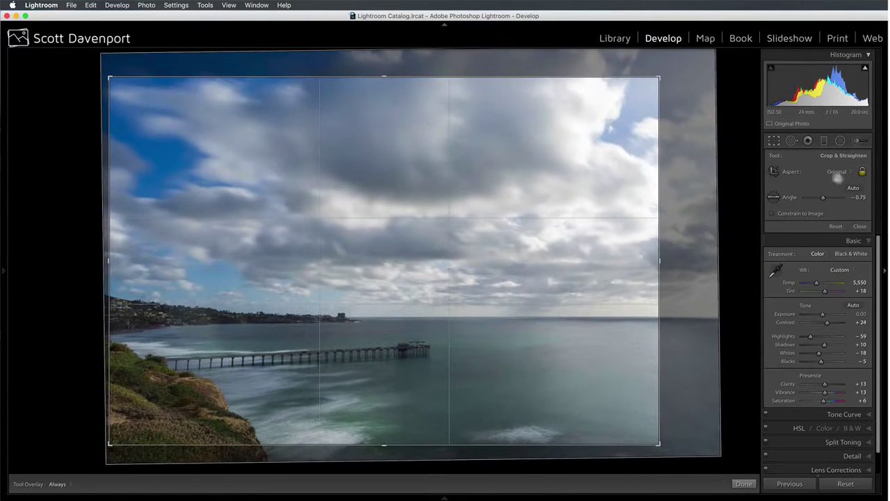
Step: Switch the crop aspect to 16 x 9, resize and reposition it around the pier, and commit
left_click(840, 172)
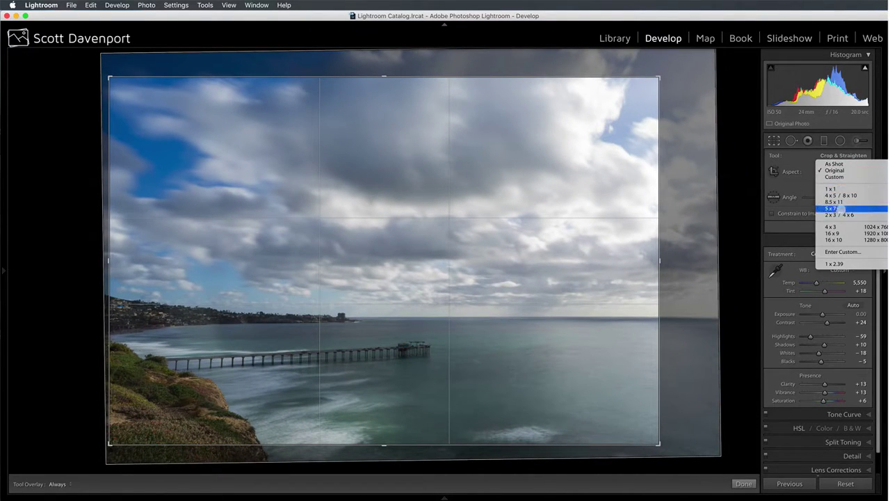
left_click(834, 234)
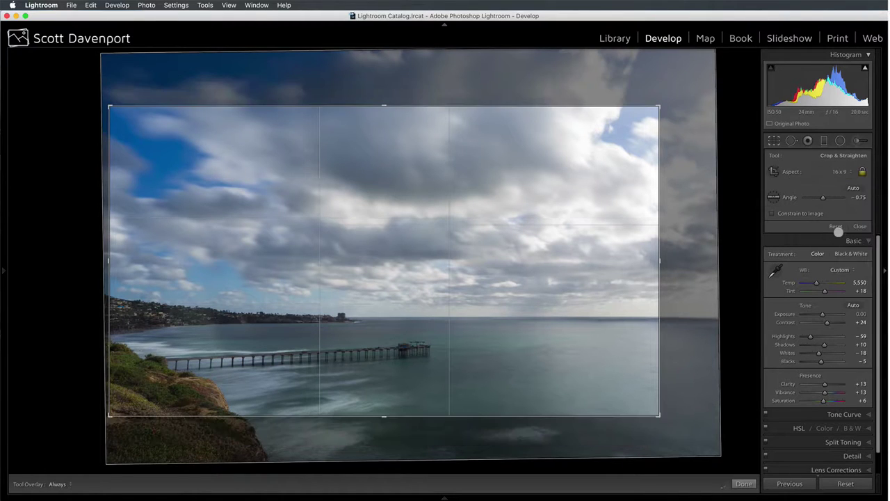
left_click_drag(659, 260, 680, 261)
left_click_drag(496, 257, 497, 232)
left_click_drag(680, 95, 685, 94)
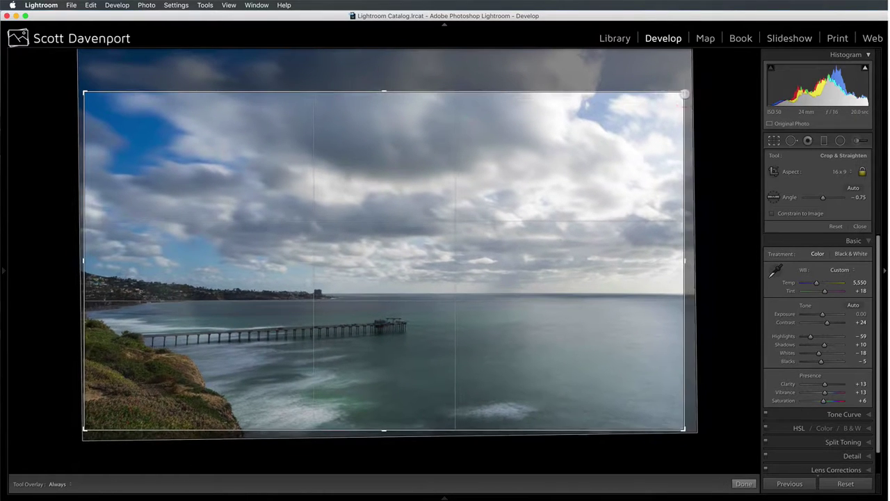
key("Return")
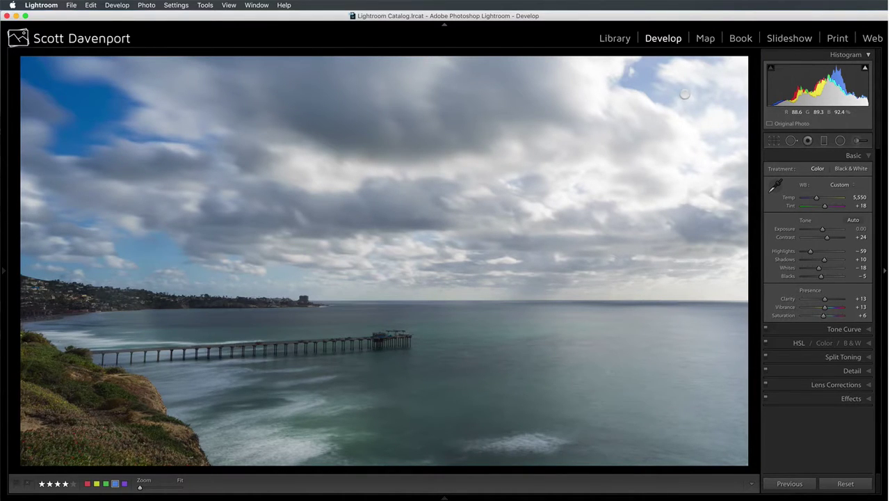
Step: Change the crop aspect from 16 x 9 to Original and apply it
key("r")
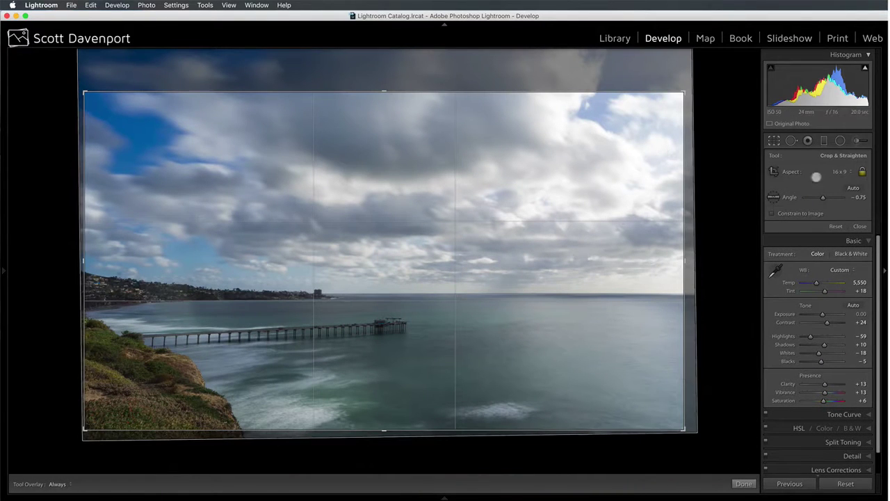
left_click(835, 172)
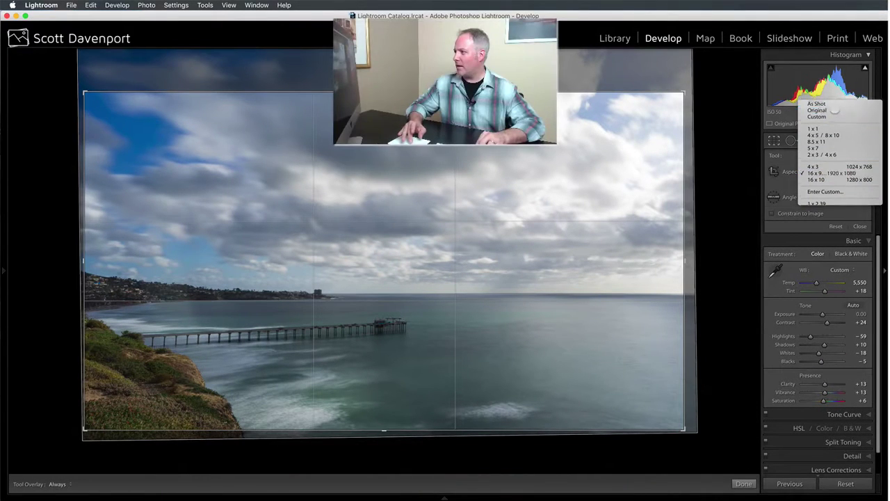
left_click(835, 109)
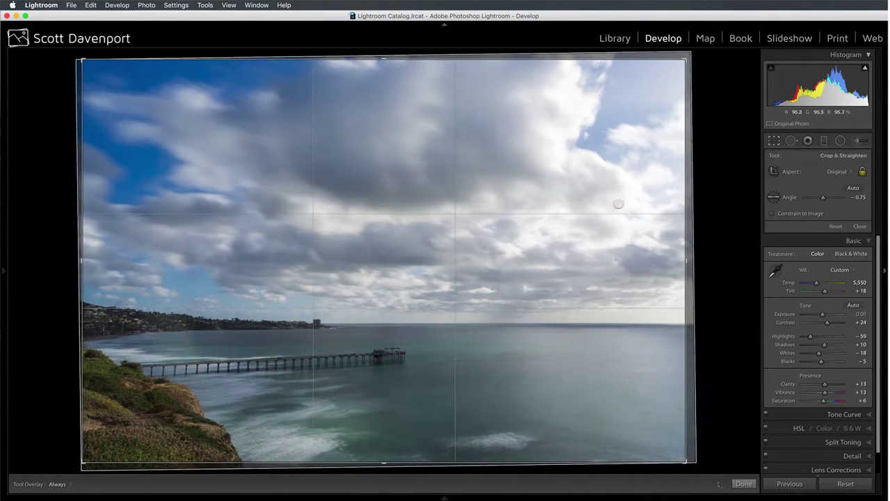
key("Return")
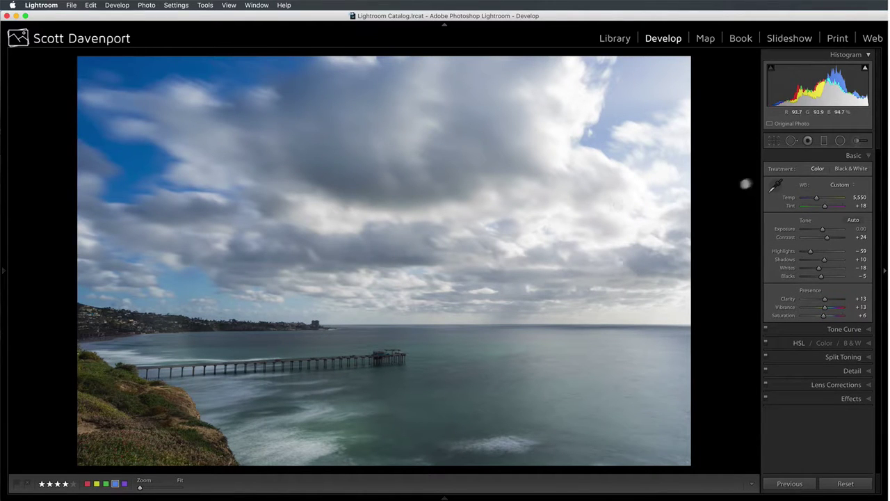
Step: Add a graduated filter across the right side at -0.20 Exposure, widening and shifting its transition
left_click(822, 140)
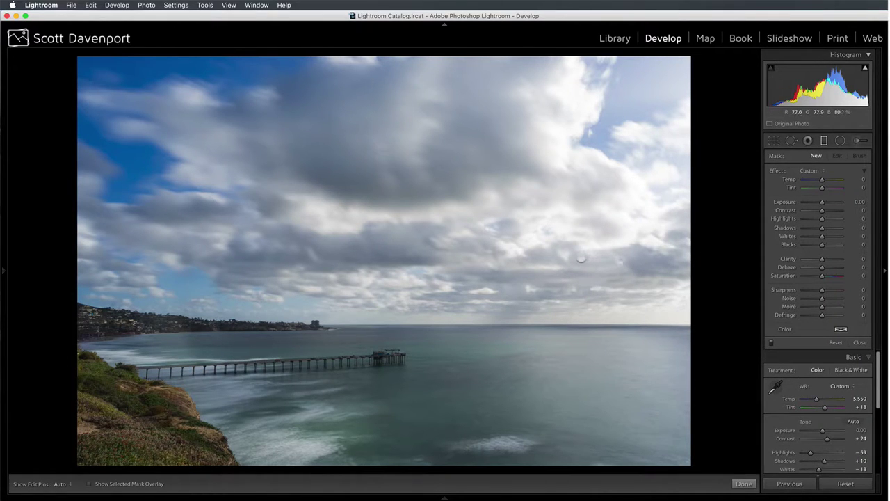
left_click_drag(581, 257, 468, 255)
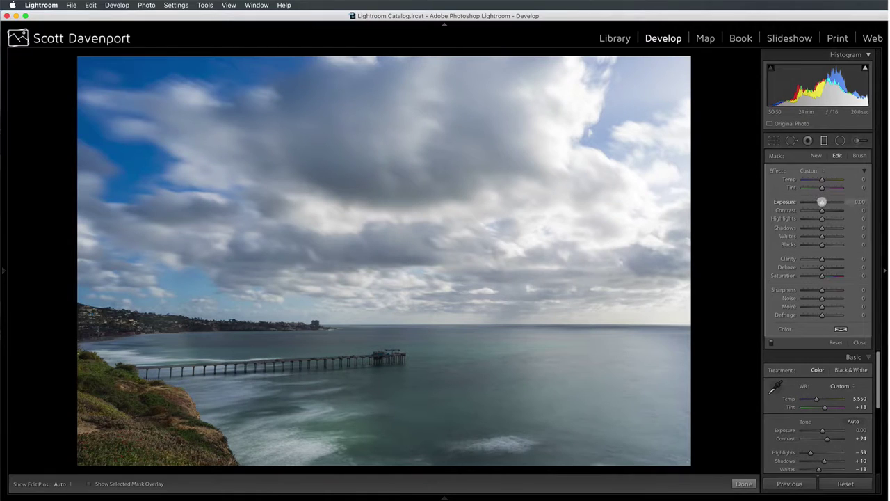
left_click_drag(822, 202, 822, 202)
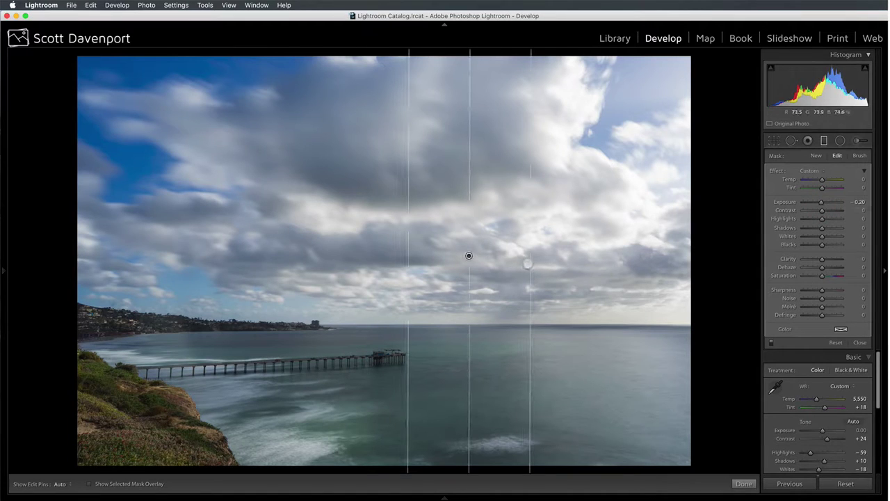
left_click_drag(530, 264, 611, 262)
left_click_drag(509, 256, 494, 256)
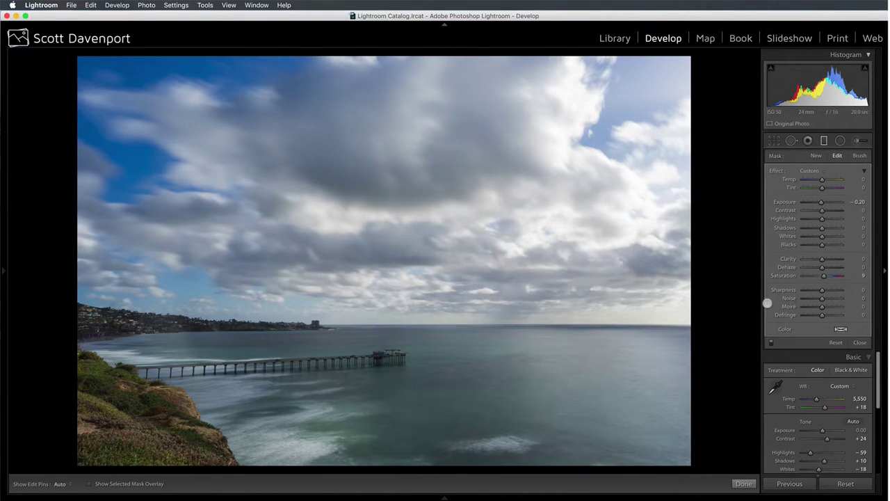
Step: Close the graduated filter, compare Before/After, raise Shadows to +59 and reveal the Effects panel
key("backslash")
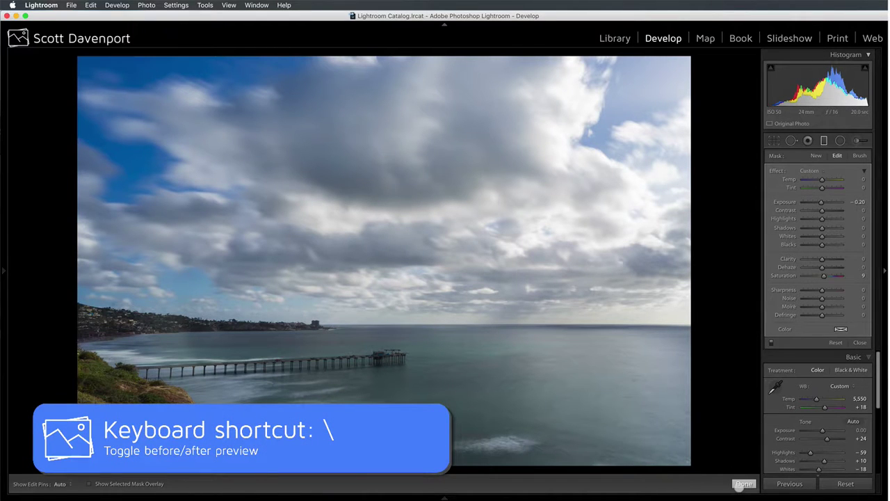
left_click(744, 483)
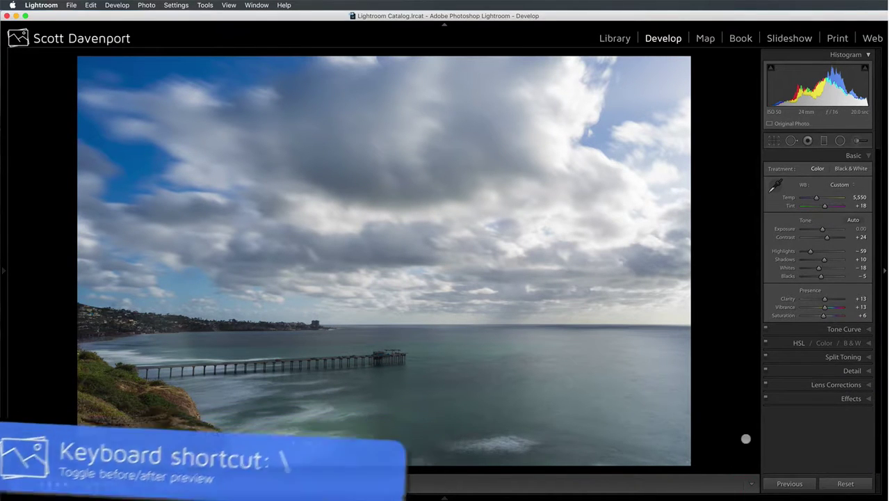
key("backslash")
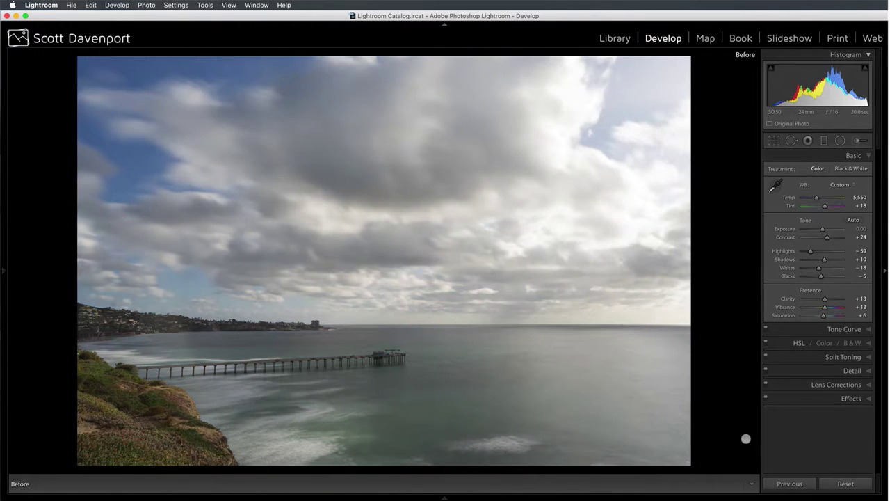
key("backslash")
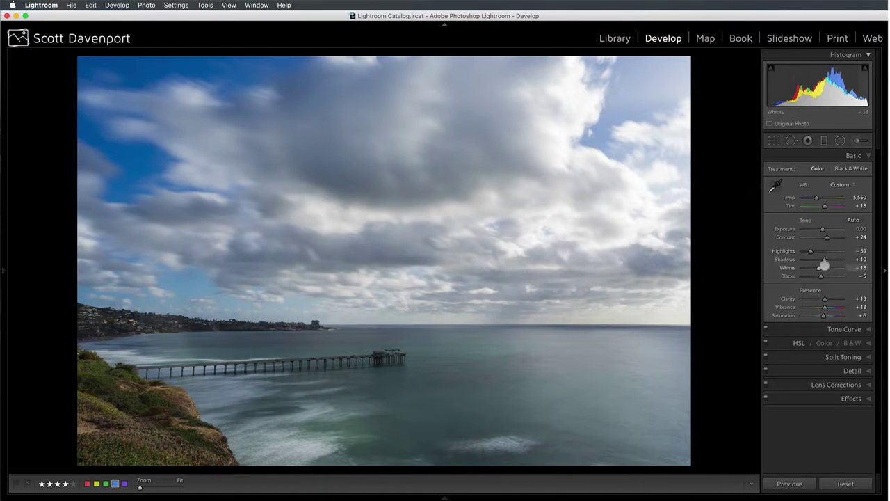
left_click_drag(828, 259, 837, 262)
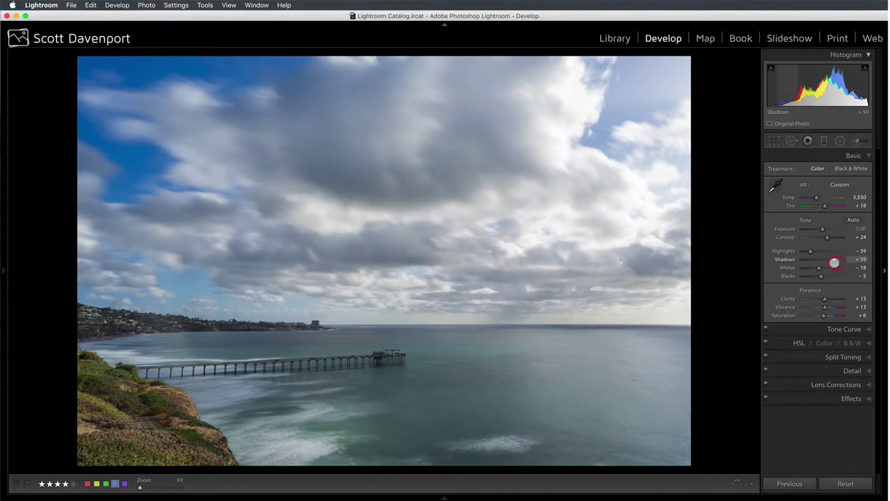
left_click(851, 398)
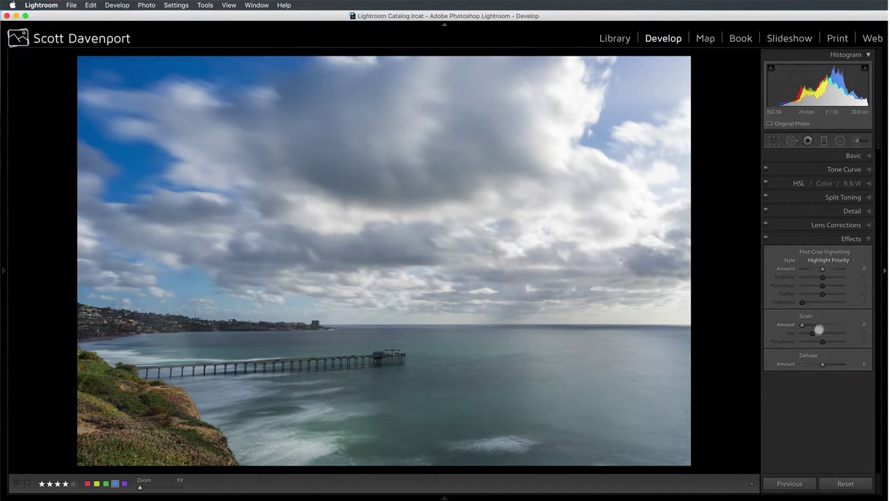
left_click(830, 262)
left_click(829, 265)
mouse_move(823, 270)
left_mouse_down()
mouse_move(811, 295)
mouse_move(795, 294)
mouse_move(821, 277)
left_mouse_up()
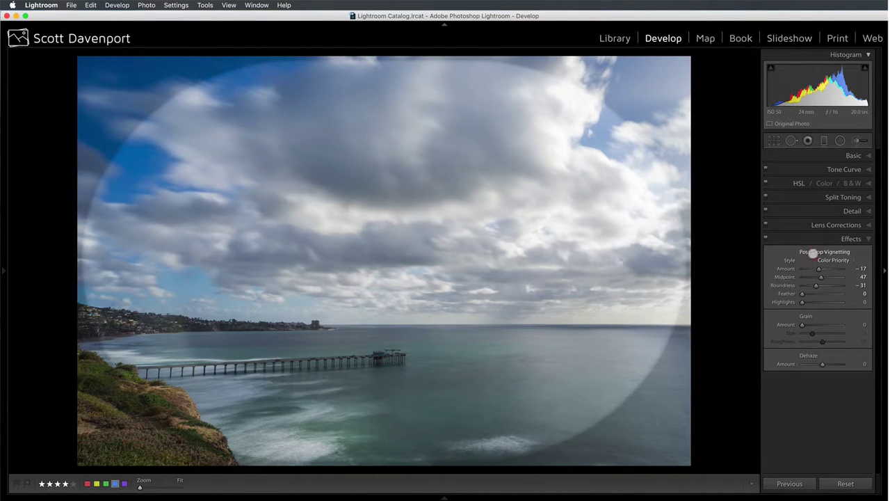
double_click(812, 253)
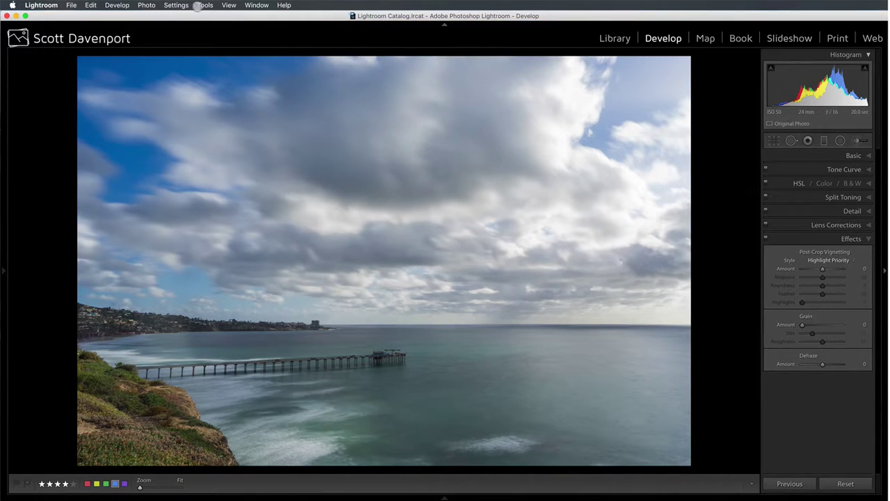
Step: Send a 16-bit PSD copy with Lightroom adjustments to ON1 Effects 10 via Photo > Edit In
left_click(169, 5)
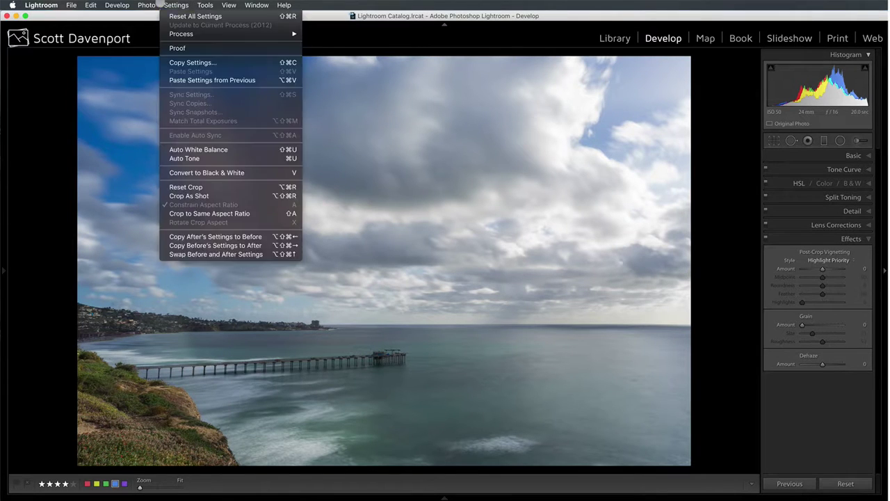
mouse_move(164, 53)
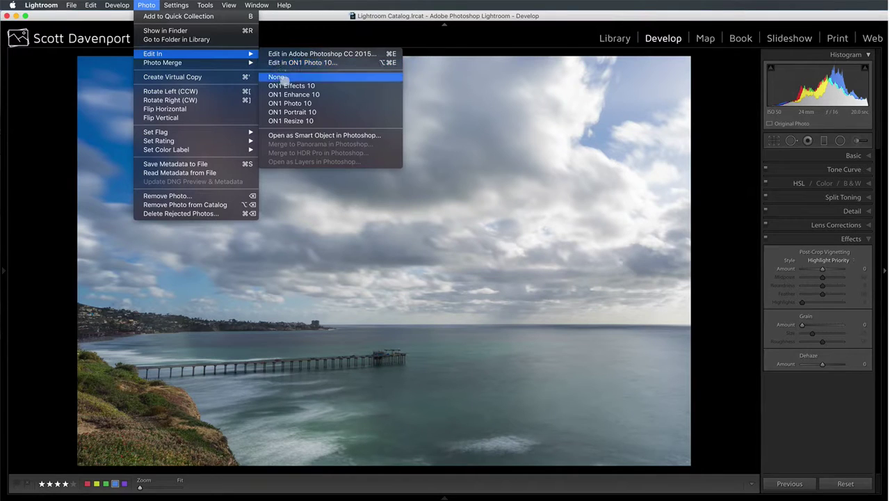
left_click(286, 86)
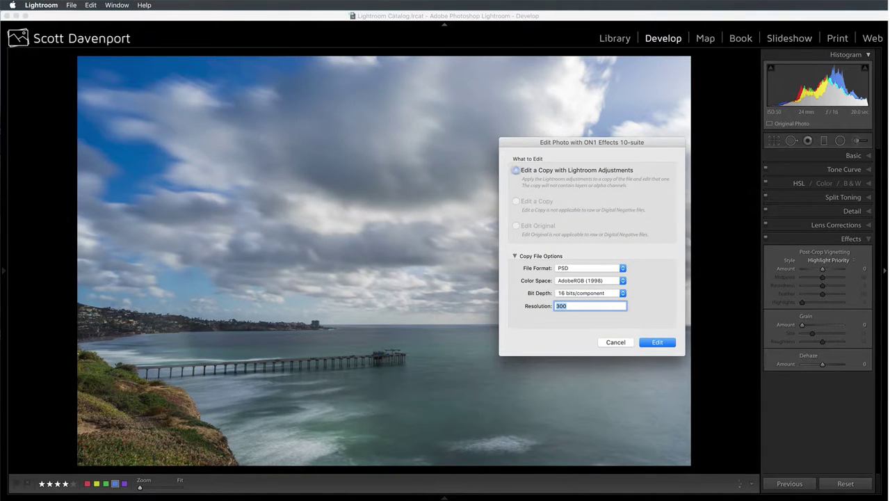
left_click(657, 342)
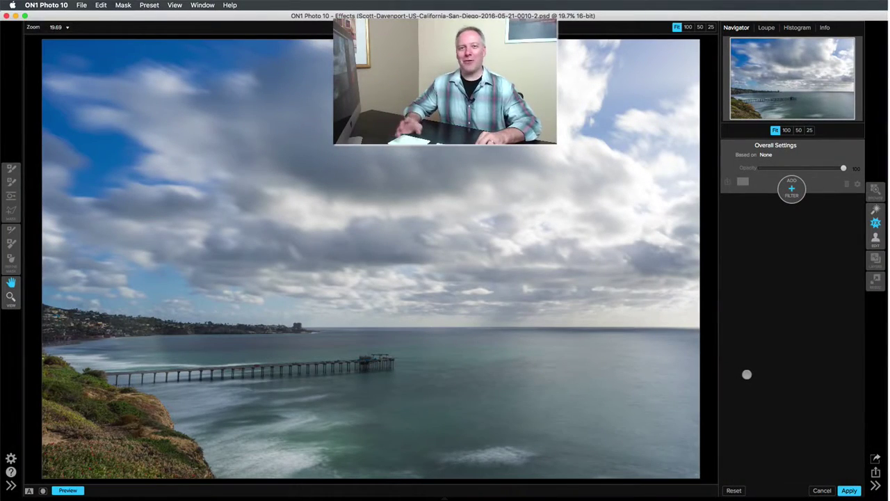
Step: Add a Dynamic Contrast filter with a linear gradient mask softened around the horizon
left_click(791, 188)
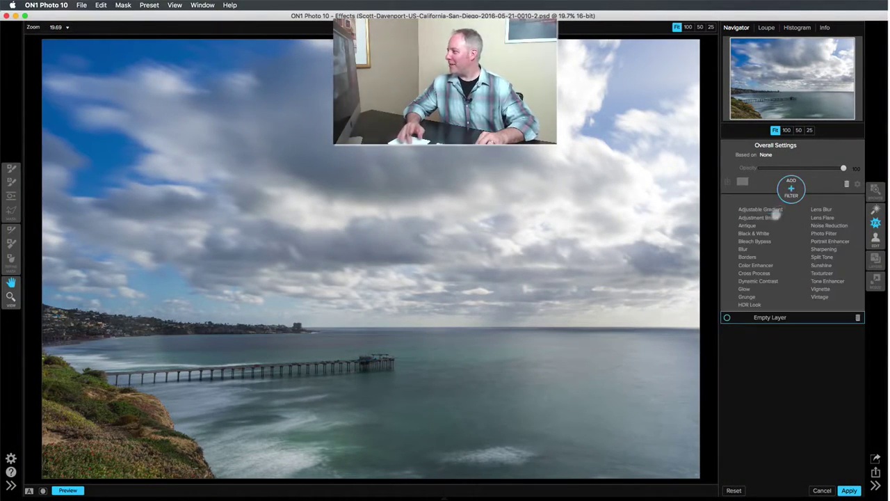
left_click(754, 282)
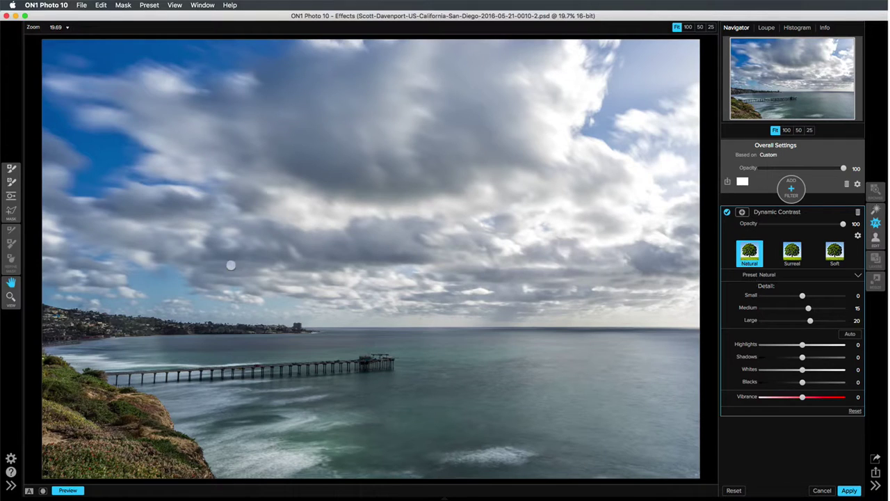
left_click(10, 197)
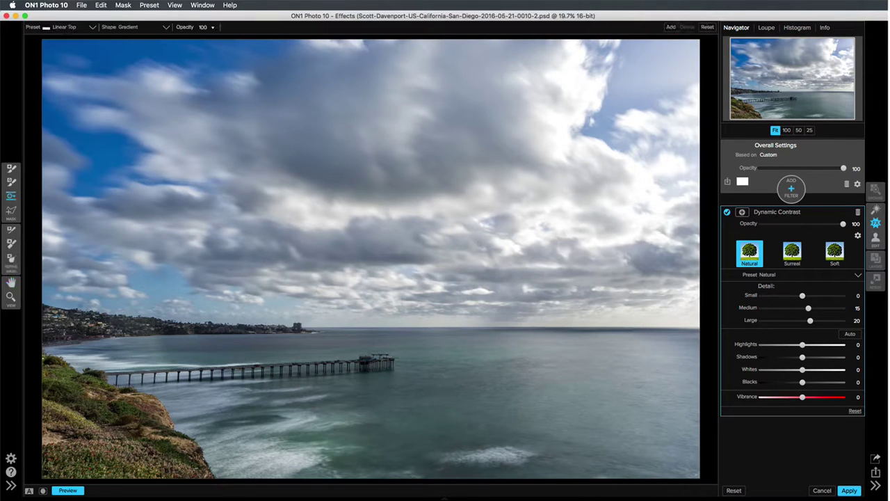
left_click(357, 321)
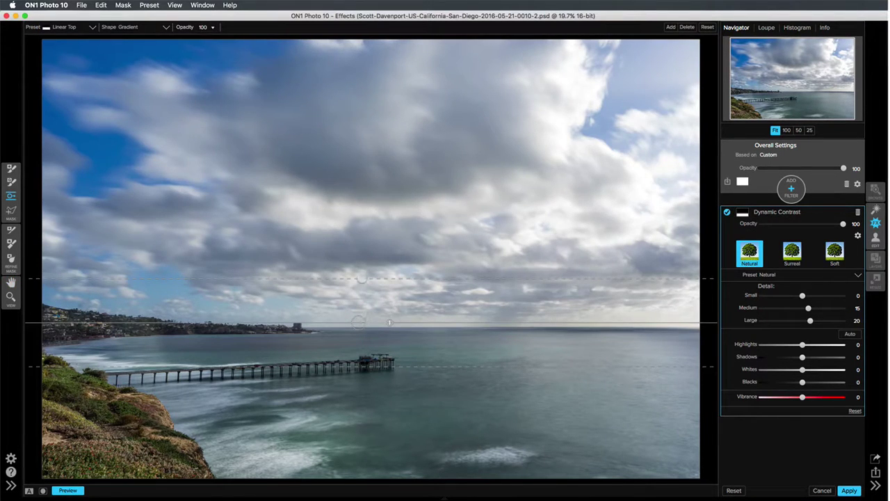
left_click_drag(361, 279, 361, 210)
left_click(361, 201)
Step: Toggle Dynamic Contrast off and on to compare its effect
left_click(727, 212)
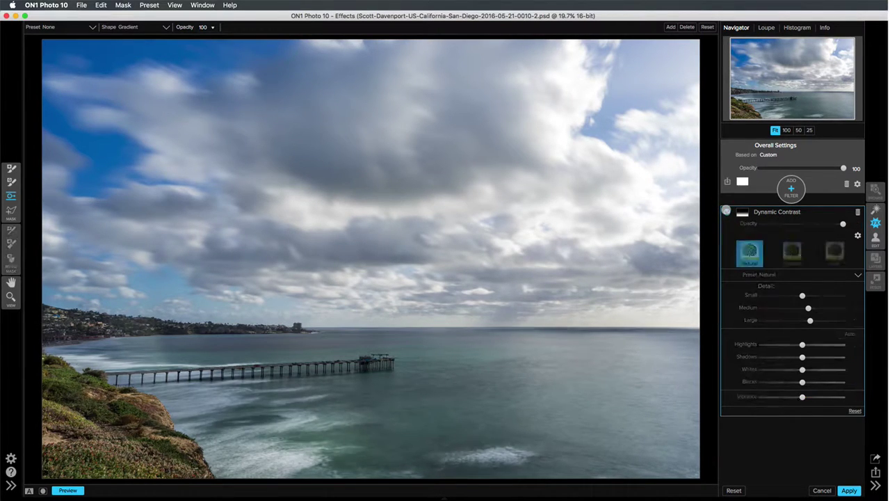
left_click(727, 210)
left_click(727, 211)
left_click(726, 211)
left_click(726, 210)
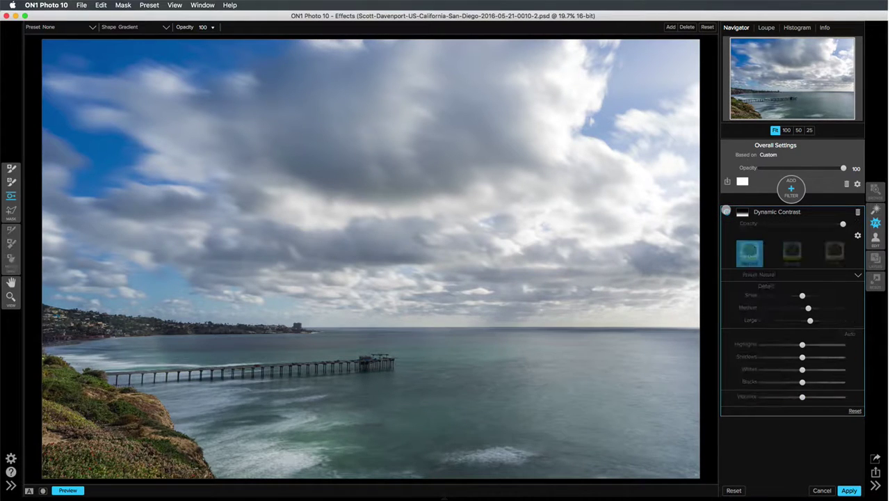
left_click(727, 211)
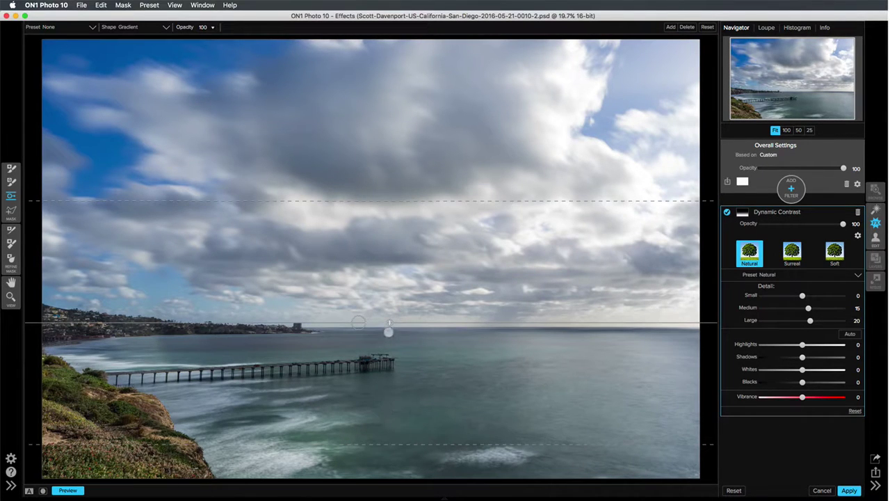
Step: Rotate the gradient mask to a tilted angle, recheck the effect, and add a new filter layer
left_click_drag(388, 324, 345, 352)
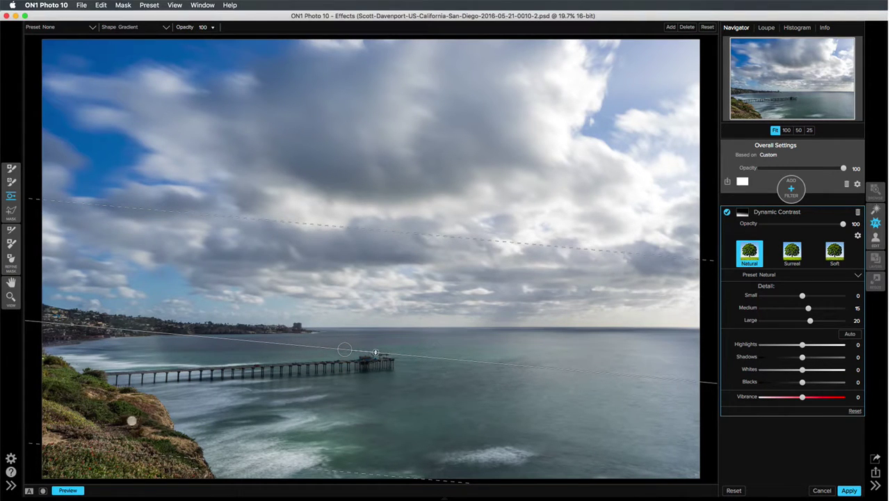
left_click(727, 212)
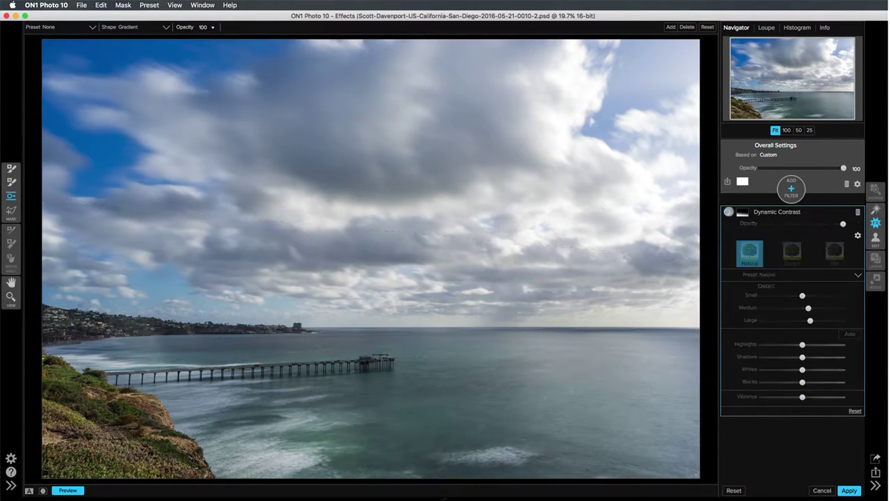
left_click(727, 211)
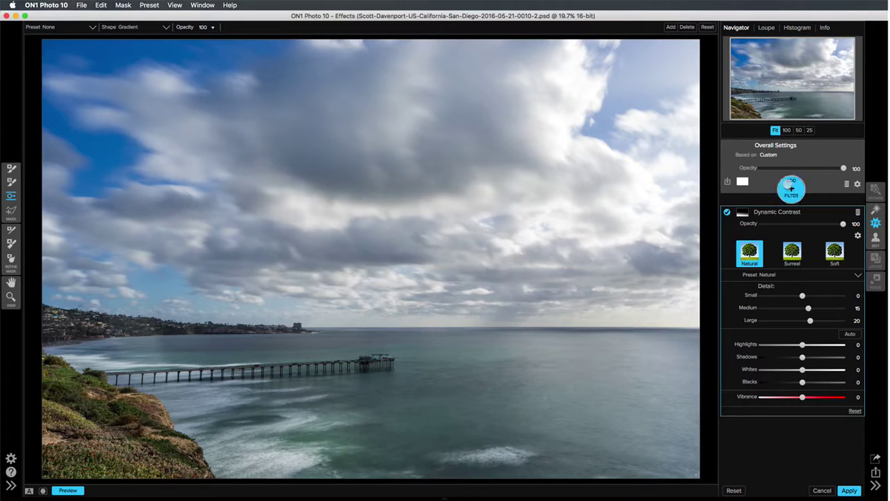
left_click(790, 189)
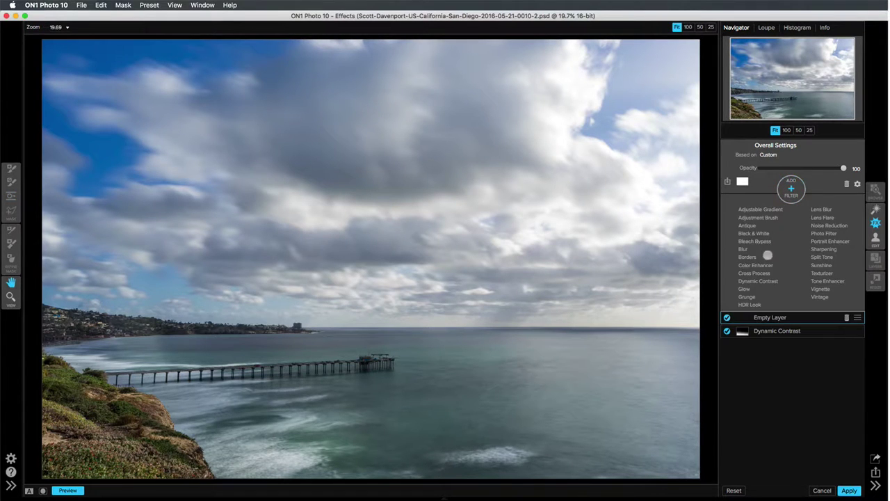
Step: Add a Color Enhancer with the Sky Enhancer preset, Blue range, saturation lowered to 11
left_click(759, 265)
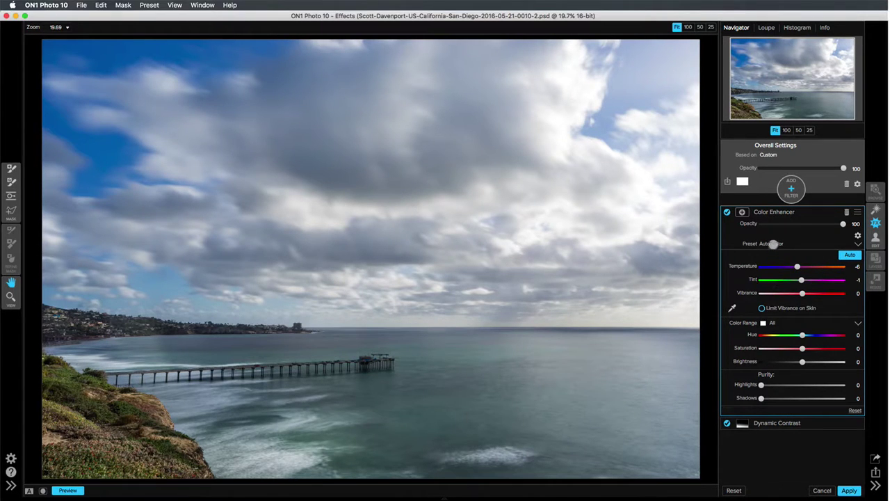
left_click(773, 244)
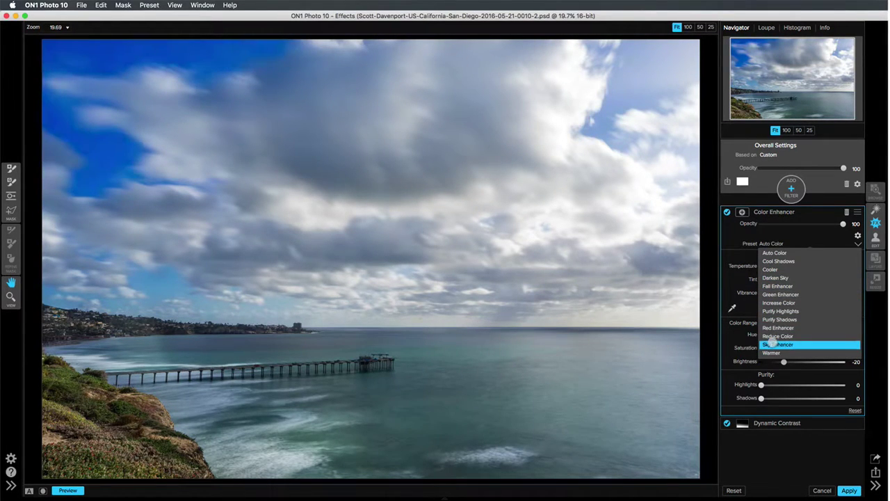
left_click(778, 345)
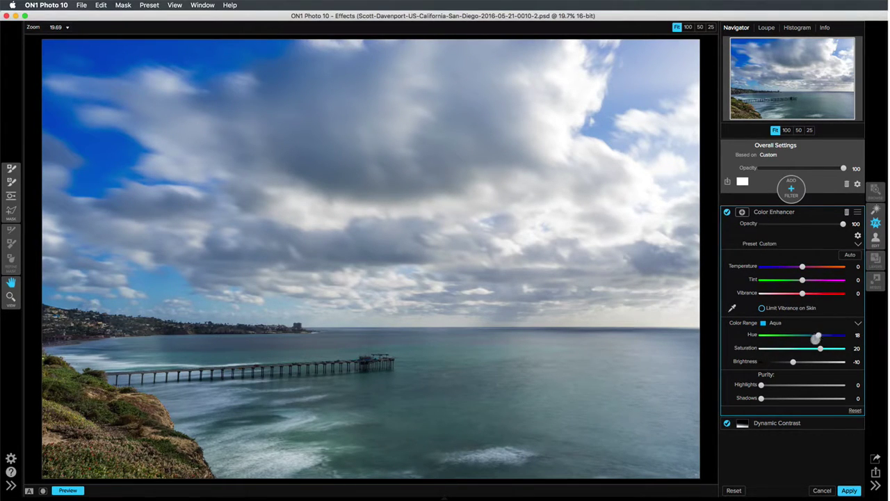
left_click(775, 323)
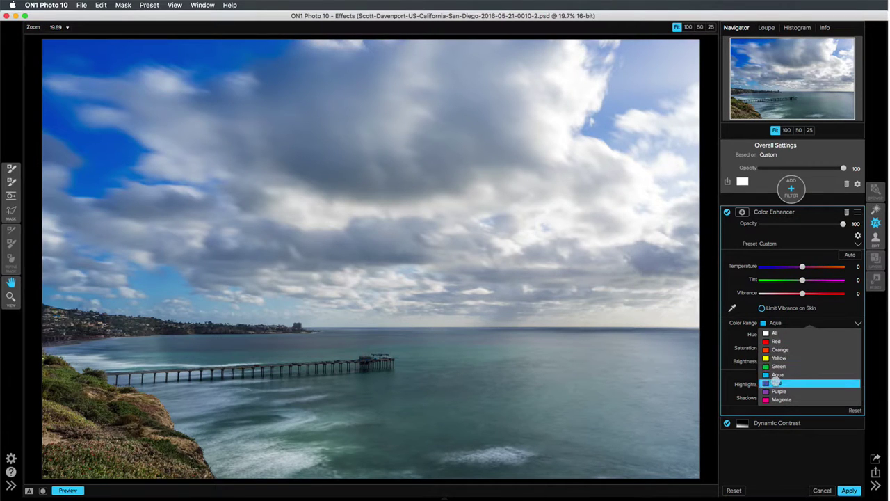
left_click(777, 384)
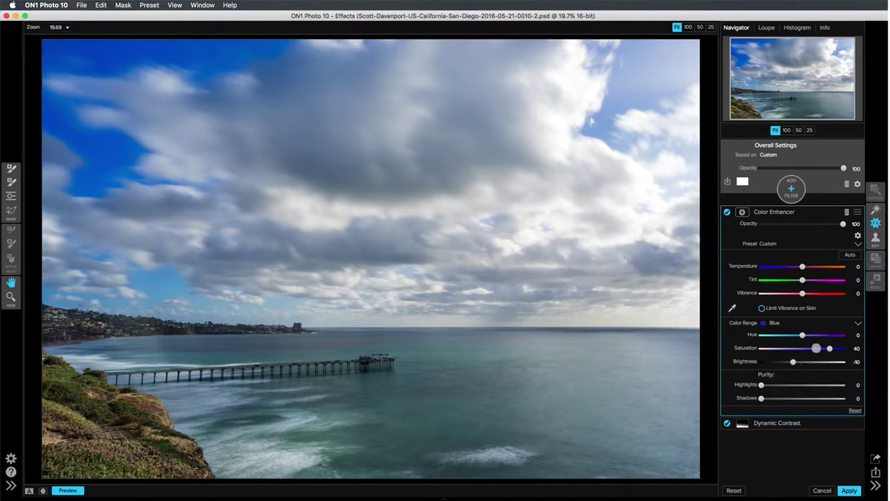
left_click(816, 348)
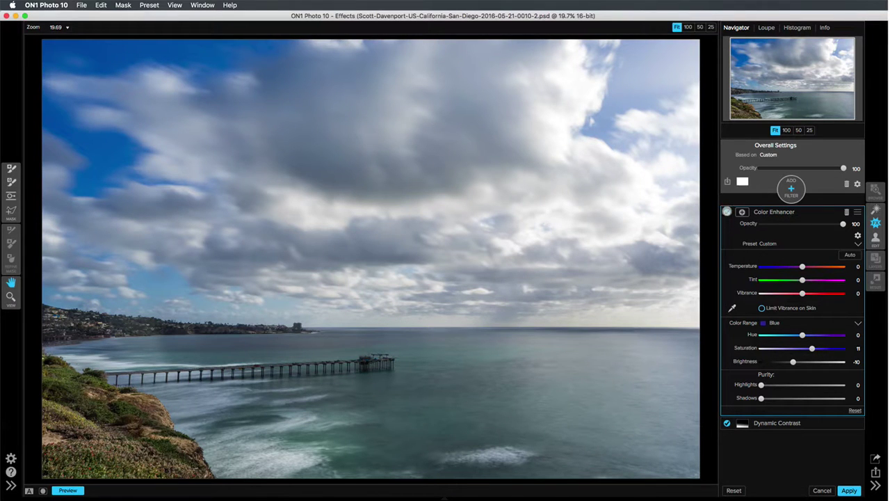
Step: Toggle the Color Enhancer on and off to compare, then add another filter layer
left_click(727, 212)
left_click(727, 211)
left_click(727, 212)
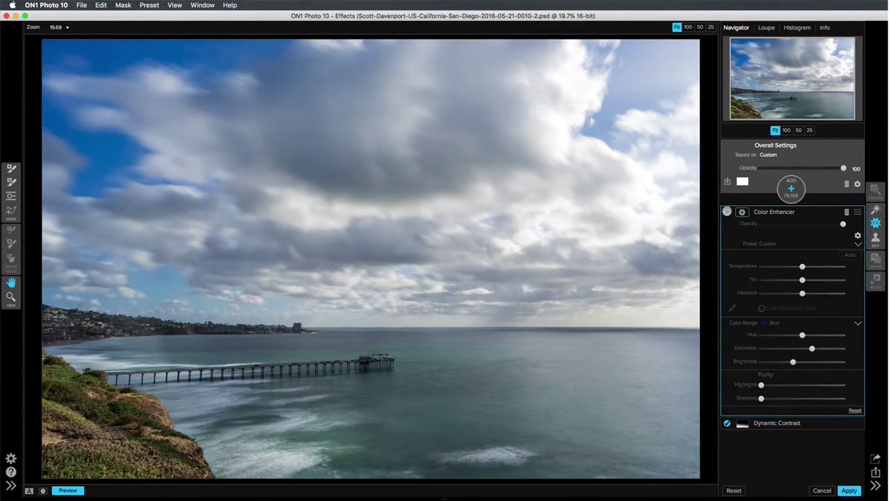
left_click(727, 211)
left_click(727, 212)
left_click(727, 211)
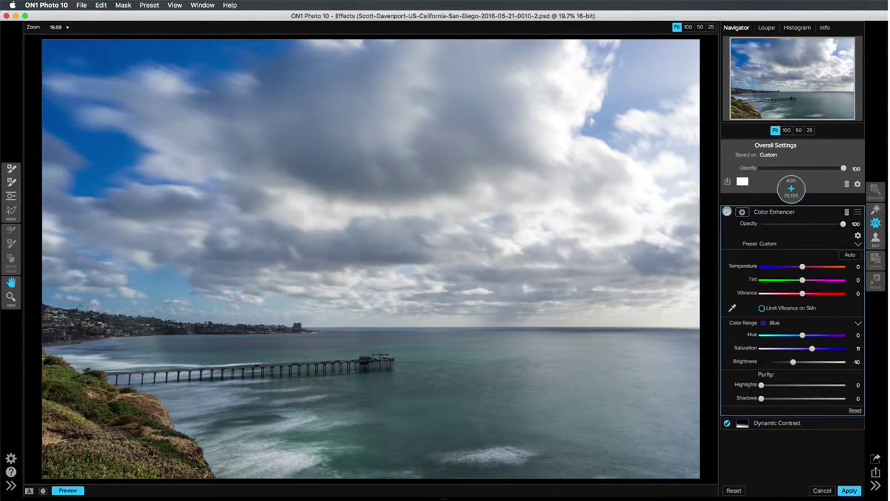
left_click(727, 212)
left_click(727, 212)
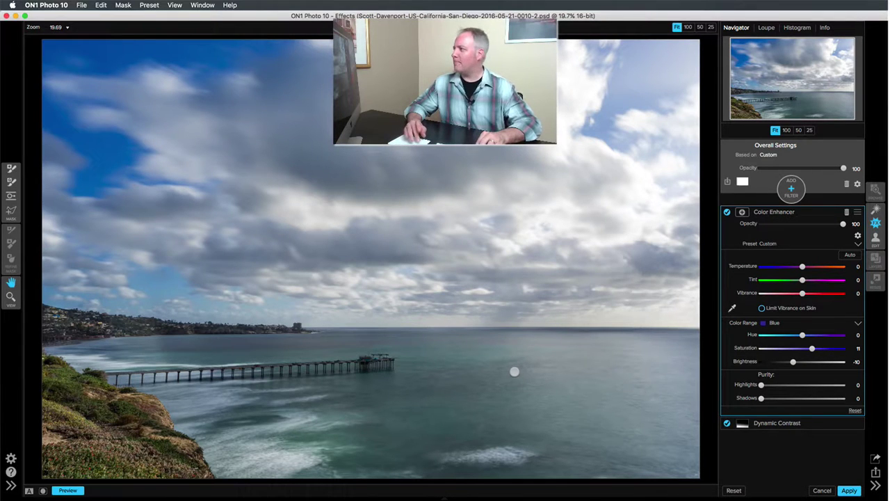
left_click(791, 186)
Step: Add a Vignette, shrink it to size 15 and centre it near the shoreline
left_click(820, 288)
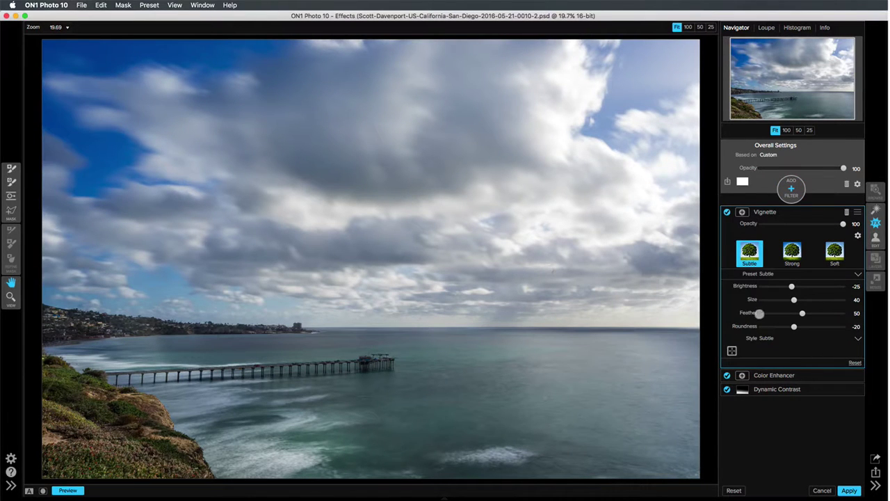
left_click(760, 314)
left_click_drag(760, 301, 786, 300)
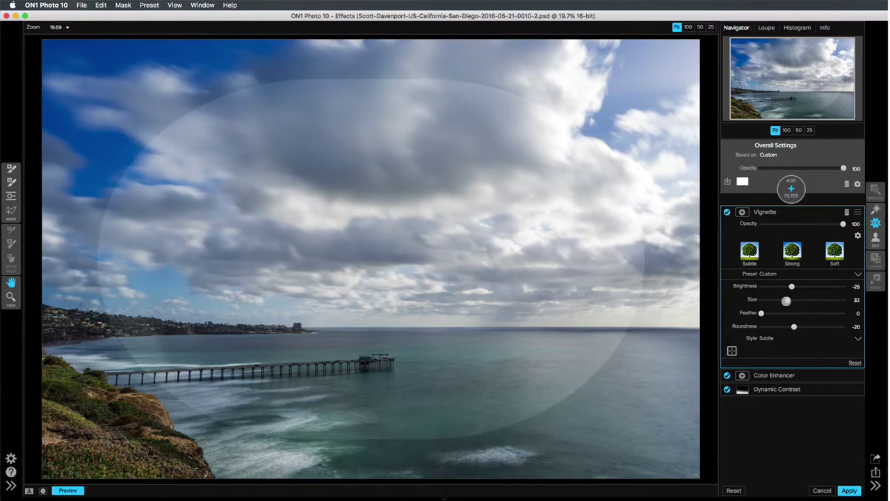
left_click(732, 351)
left_click(362, 362)
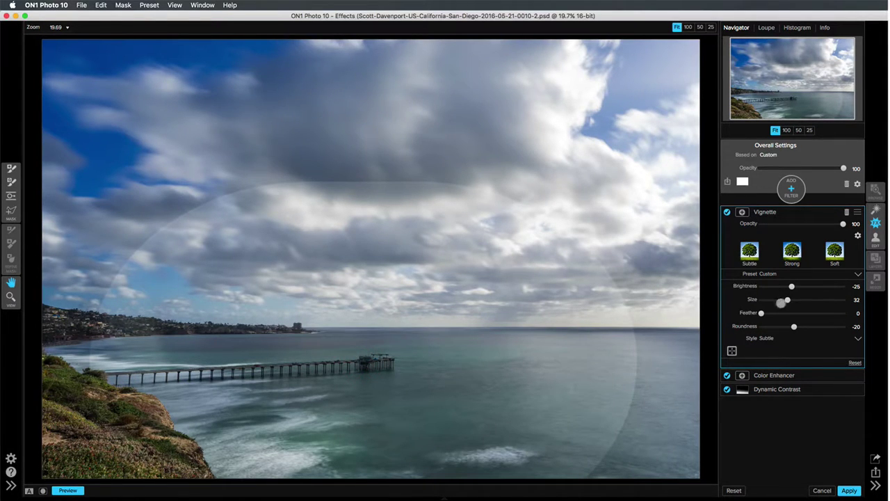
left_click_drag(787, 299, 774, 300)
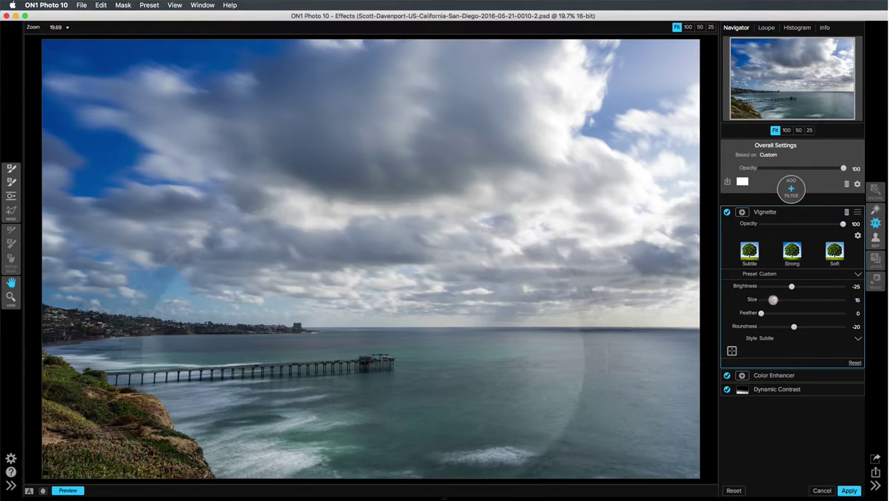
left_click(732, 351)
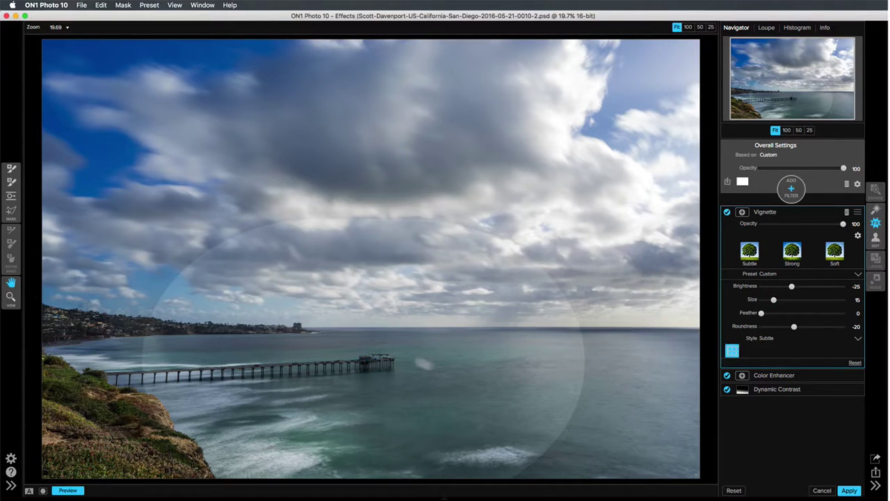
left_click(309, 331)
Step: Fully feather the vignette, lighten it slightly, and toggle it to compare before and after
left_click_drag(761, 313, 844, 314)
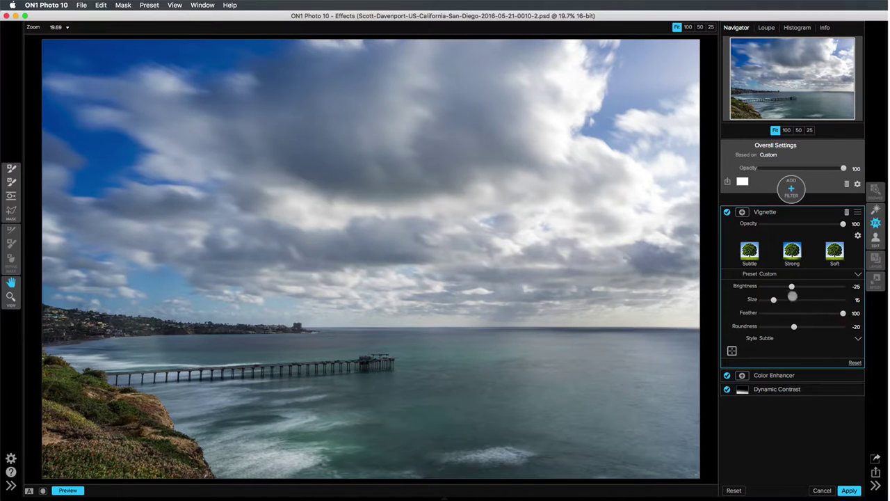
left_click_drag(787, 286, 793, 286)
left_click(727, 212)
left_click(727, 211)
left_click(727, 212)
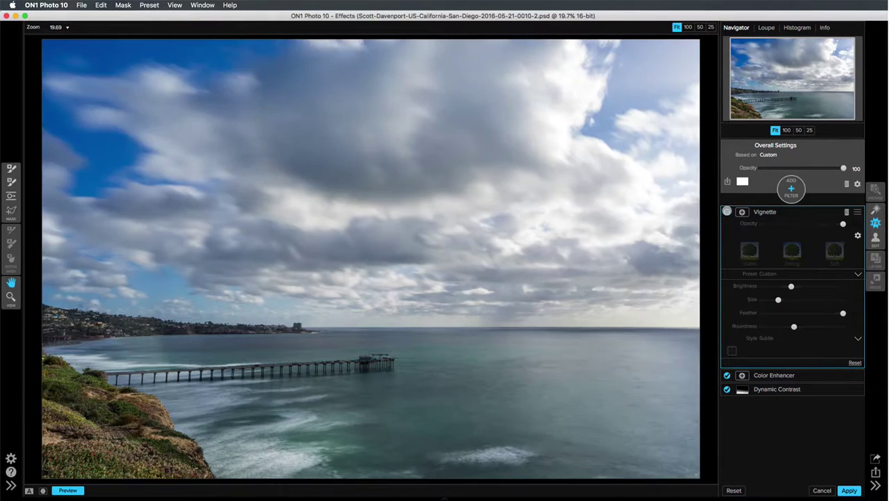
left_click(727, 212)
left_click(727, 211)
left_click(727, 212)
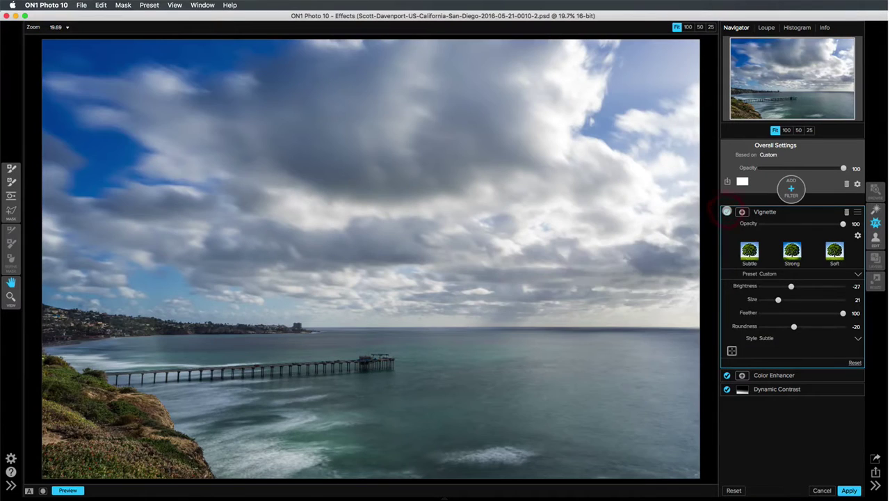
left_click(727, 212)
left_click(727, 211)
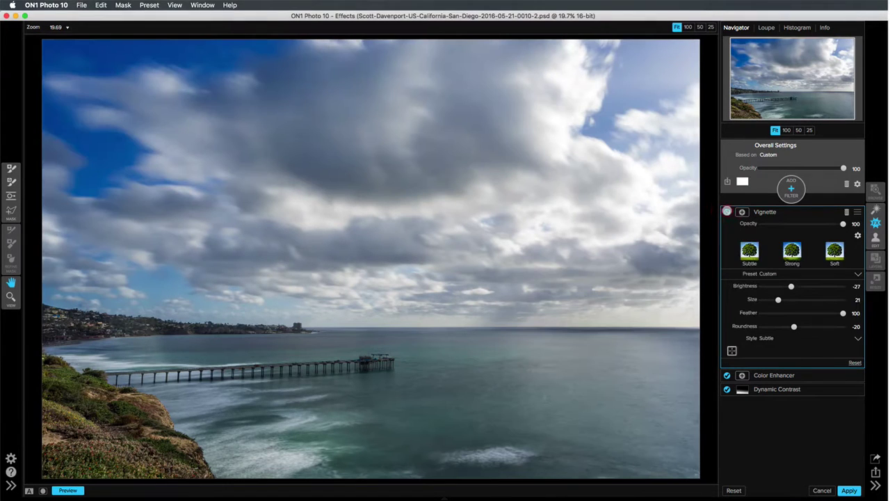
Step: Refine the vignette to size 11, roundness 46, feather 100 and brightness -33, centred further right
left_click(759, 313)
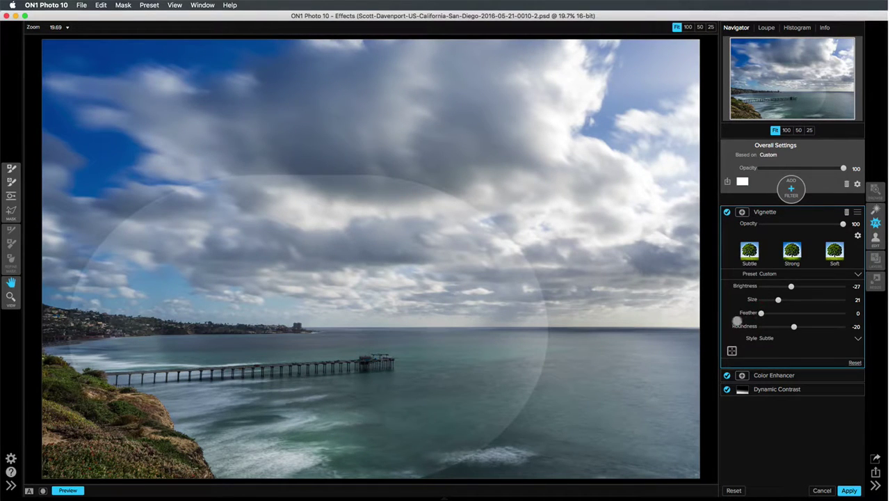
left_click_drag(777, 299, 770, 299)
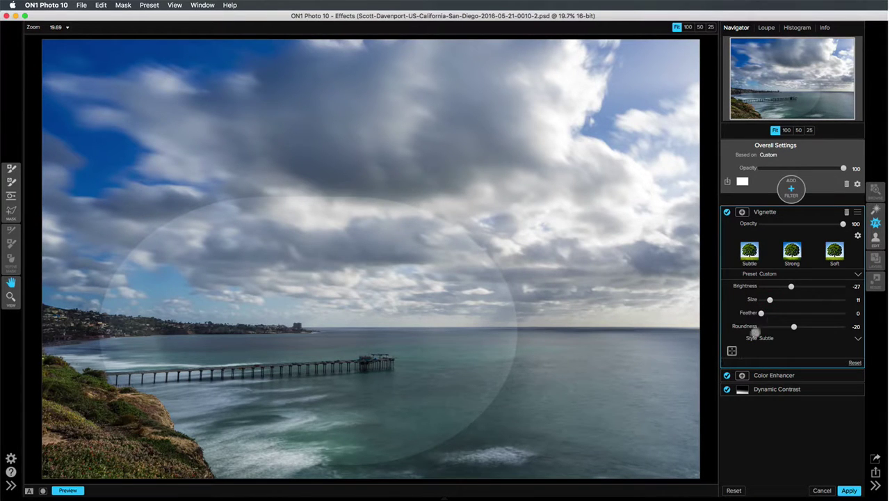
left_click_drag(796, 327, 820, 326)
left_click(732, 351)
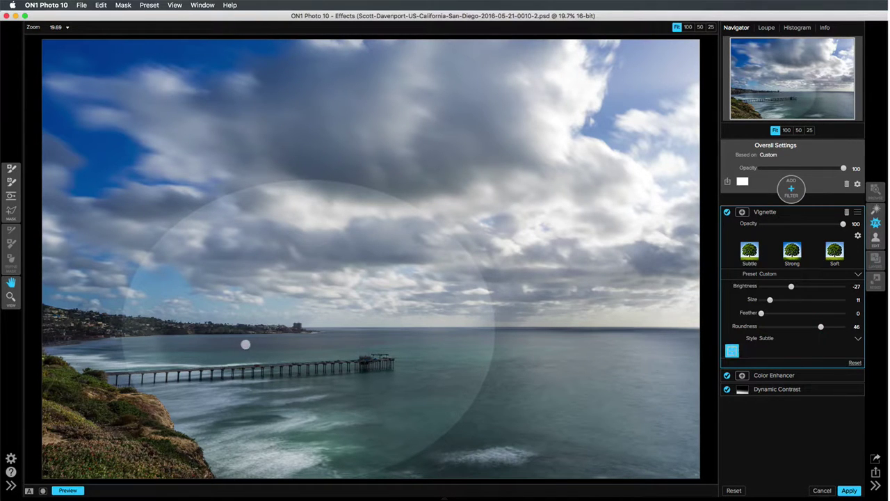
mouse_move(245, 344)
left_mouse_down()
mouse_move(355, 344)
mouse_move(340, 342)
left_mouse_up()
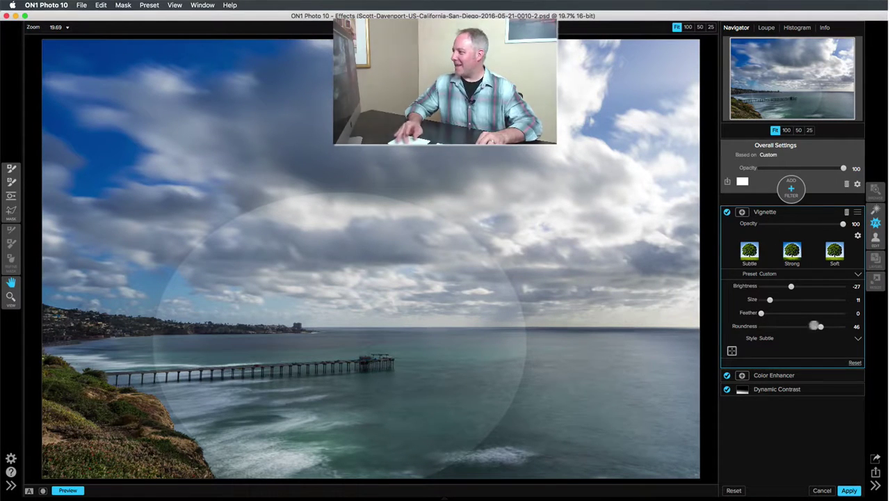
left_click_drag(761, 313, 844, 313)
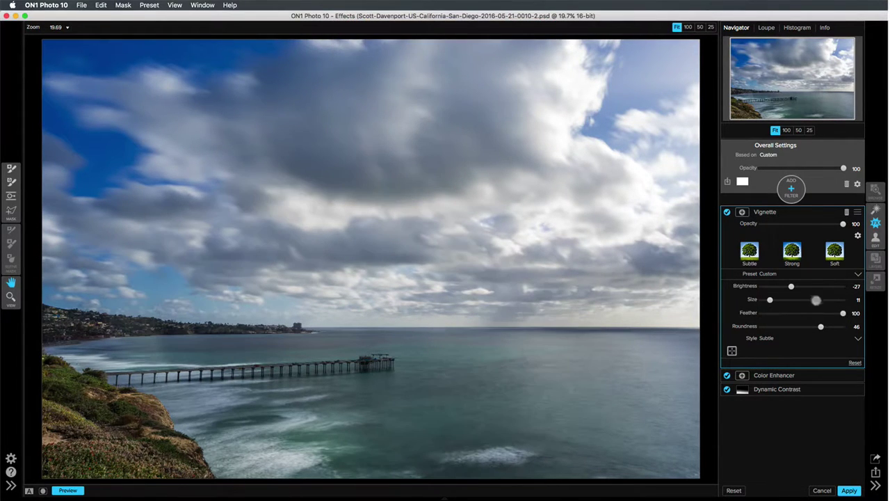
left_click_drag(789, 286, 791, 286)
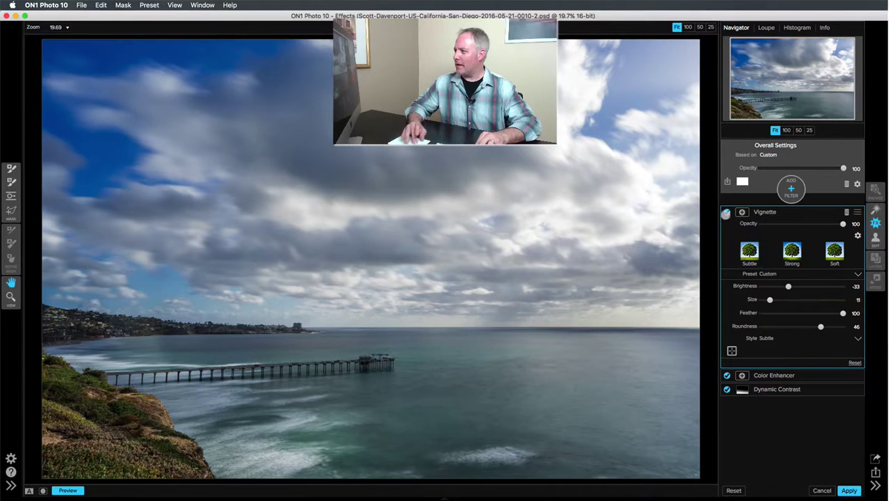
Step: Switch off the Vignette and stack a second Color Enhancer filter using Auto Color
left_click(727, 211)
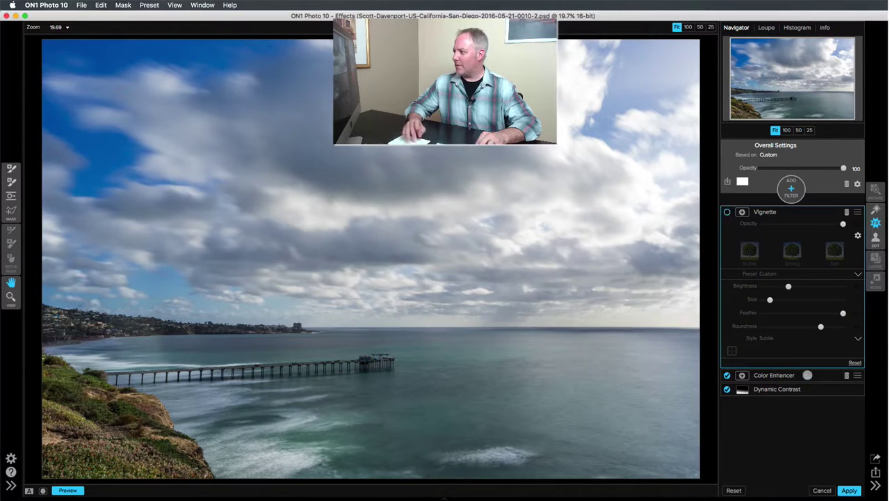
left_click(807, 375)
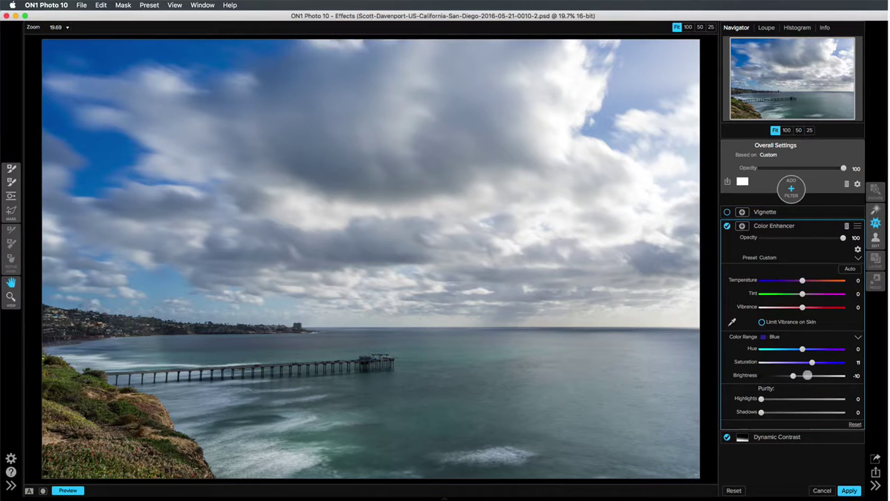
left_click(792, 188)
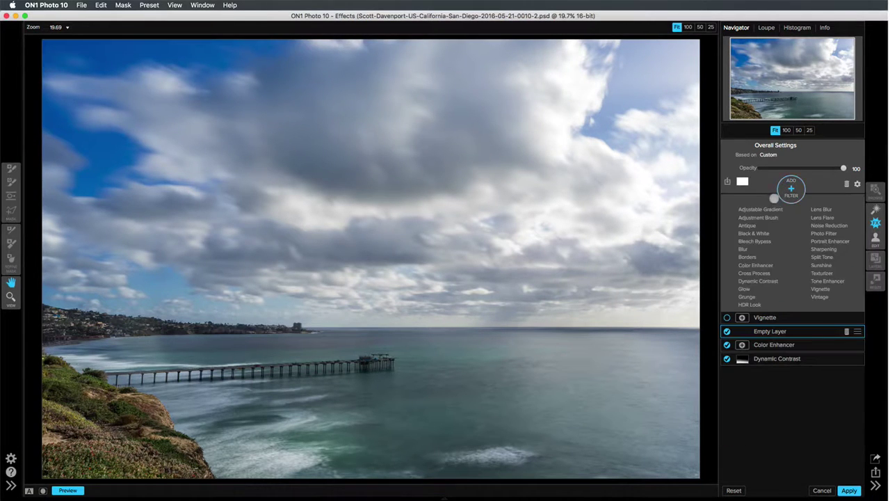
left_click(761, 266)
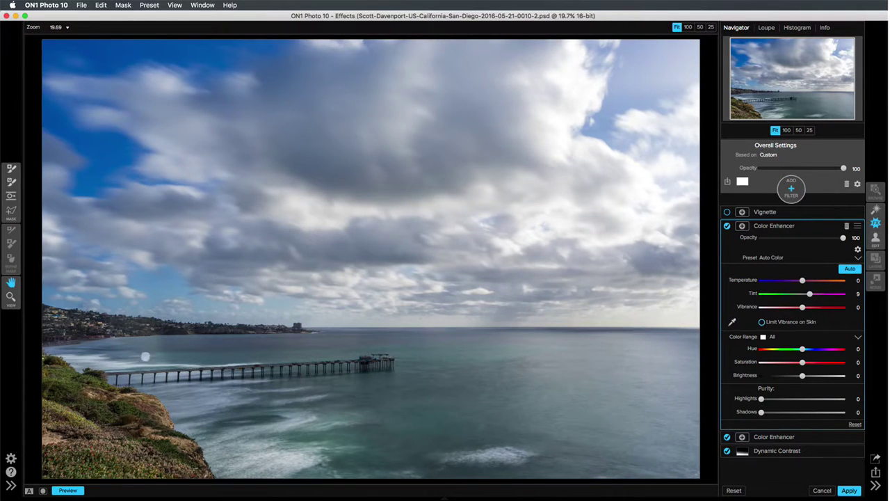
Step: Zoom to 100% on the pier and experiment with Yellow-range saturation in the new Color Enhancer
left_click(788, 130)
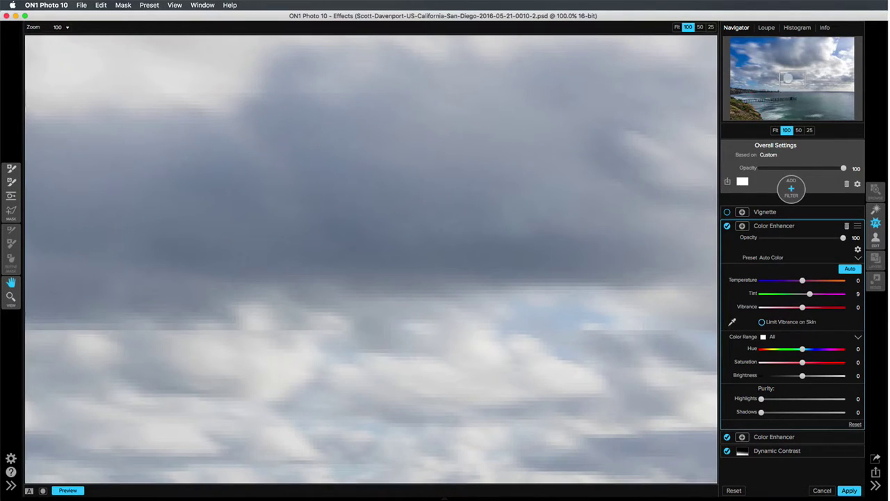
left_click(739, 111)
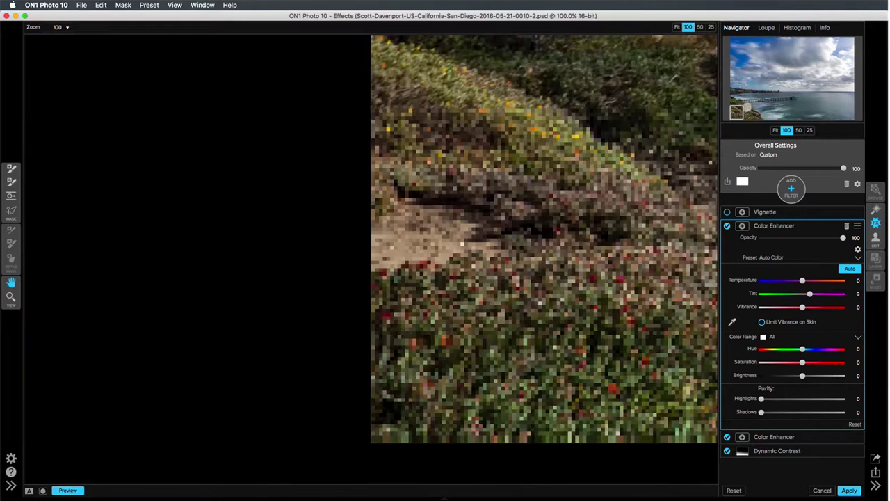
left_click(756, 99)
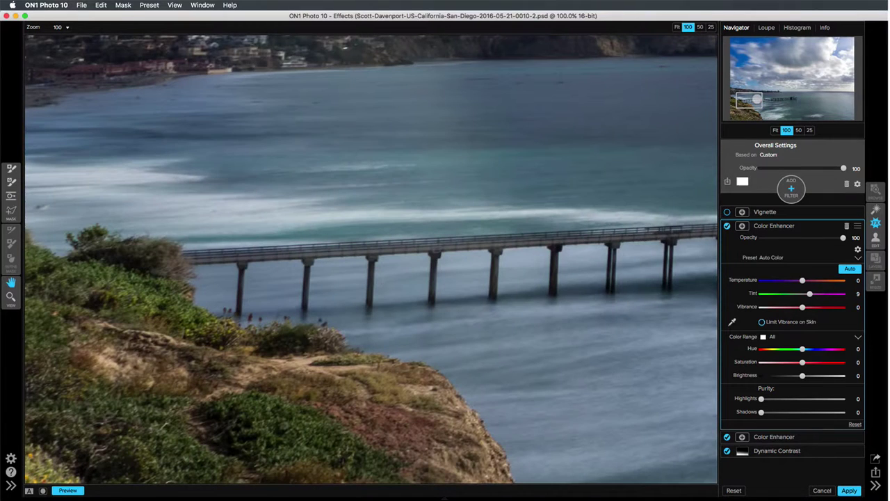
left_click_drag(757, 99, 758, 95)
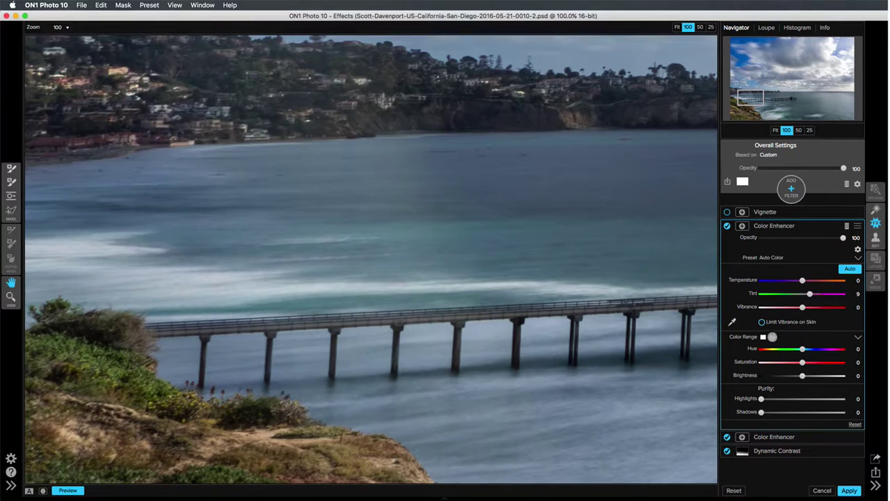
left_click(772, 337)
left_click(773, 372)
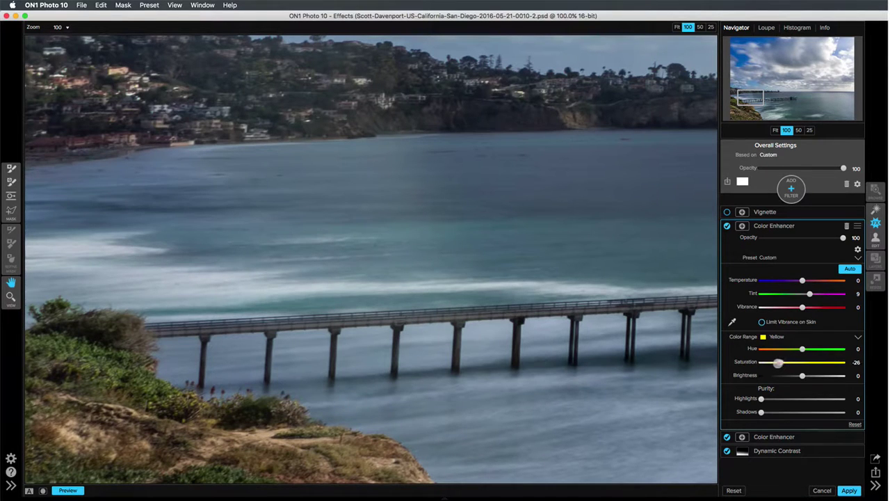
mouse_move(778, 362)
left_mouse_down()
mouse_move(825, 363)
mouse_move(763, 362)
left_mouse_up()
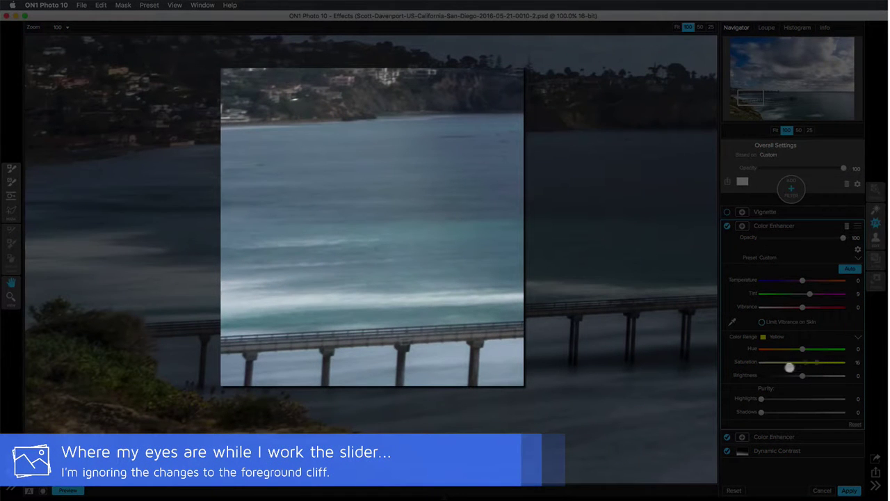
left_click_drag(785, 366, 835, 371)
Step: Try Aqua at maximum saturation, then reset and re-target Yellow, lowering its brightness to -14
left_click(779, 338)
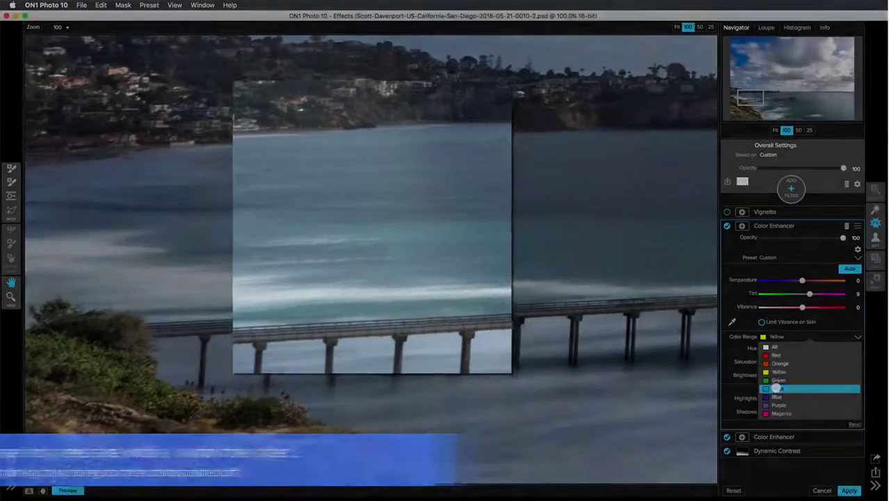
left_click(777, 388)
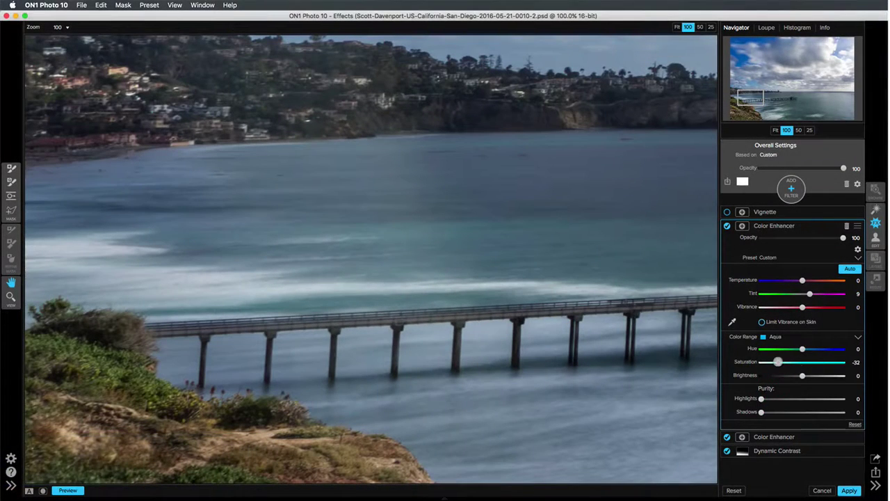
left_click_drag(778, 361, 844, 362)
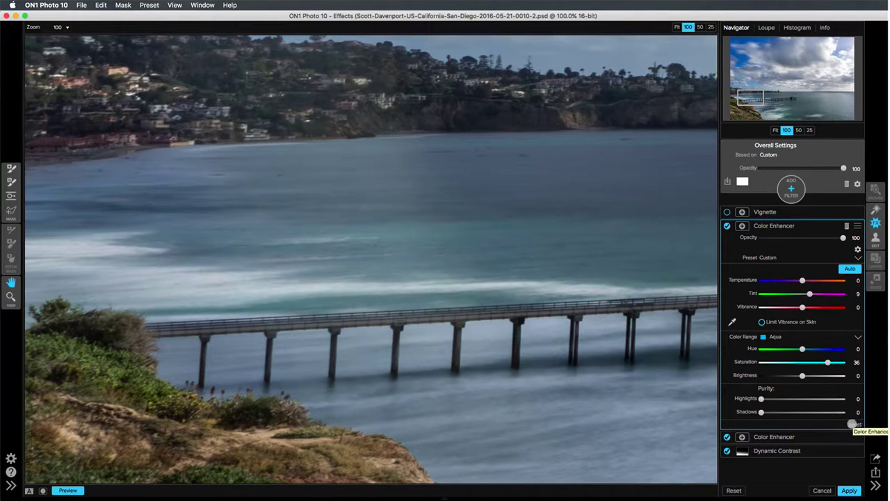
left_click(855, 424)
left_click(769, 337)
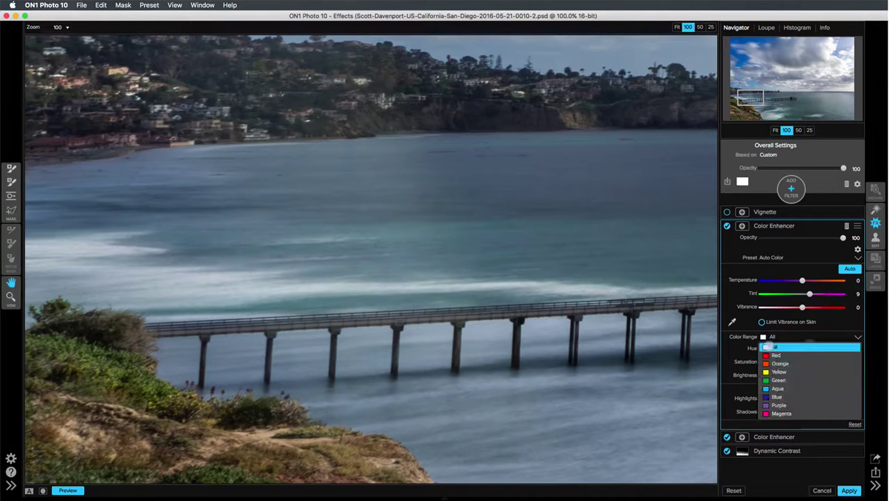
left_click(778, 372)
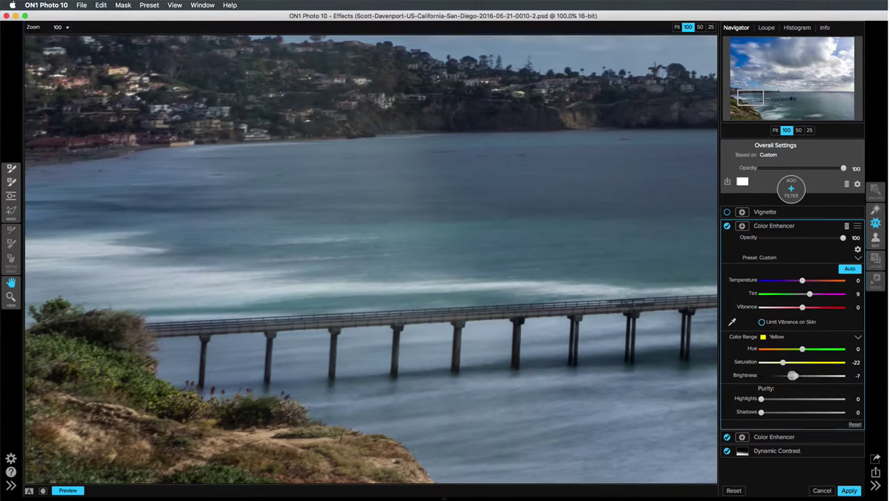
mouse_move(784, 375)
left_mouse_down()
mouse_move(834, 379)
mouse_move(789, 378)
left_mouse_up()
Step: Paint and invert the new Color Enhancer's mask, toggling the filter to compare
left_click(10, 169)
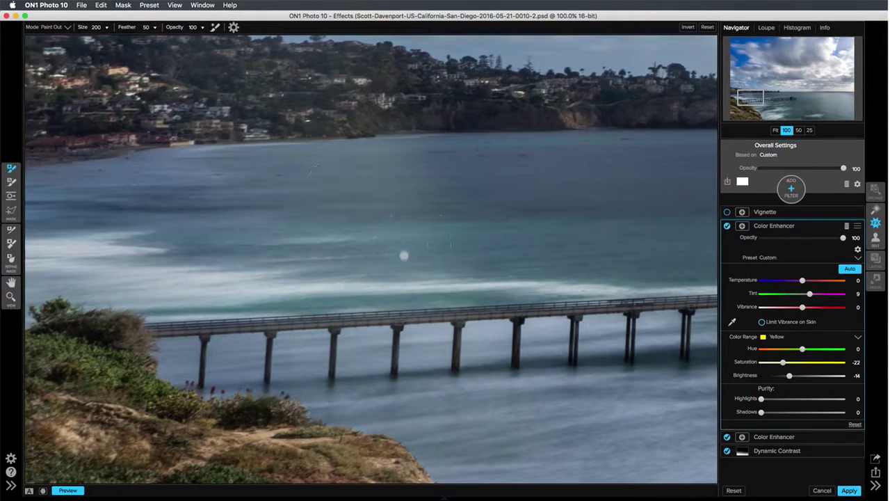
left_click(398, 153)
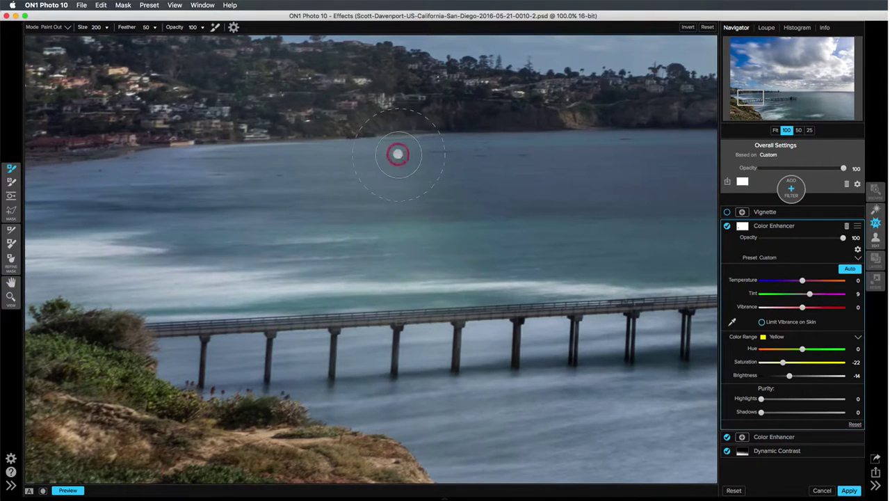
left_click(123, 5)
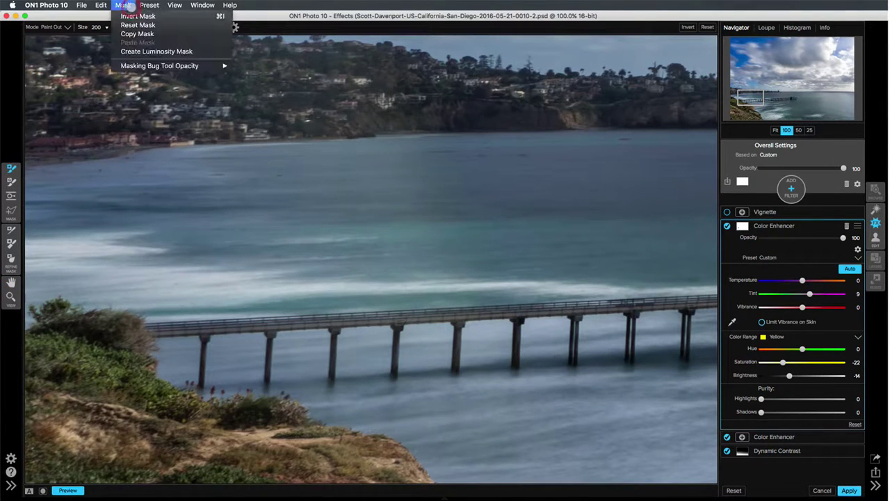
left_click(135, 15)
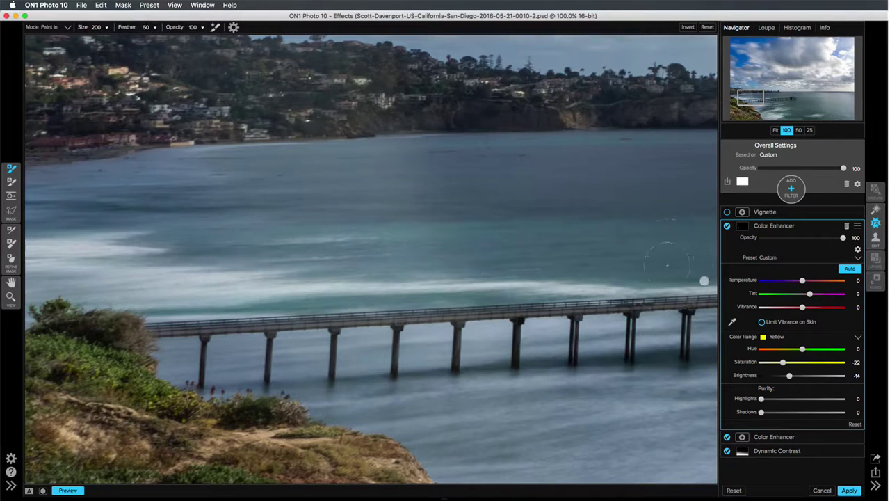
left_click(727, 226)
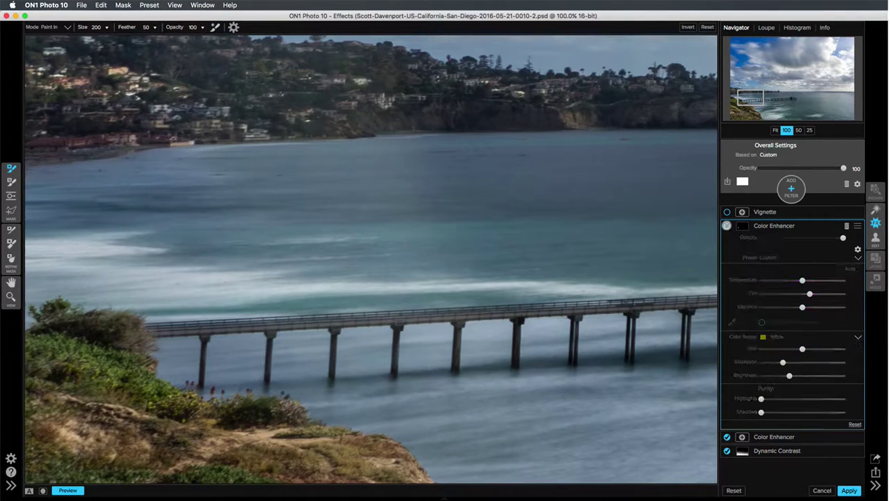
left_click(727, 225)
left_click(727, 225)
left_click(726, 226)
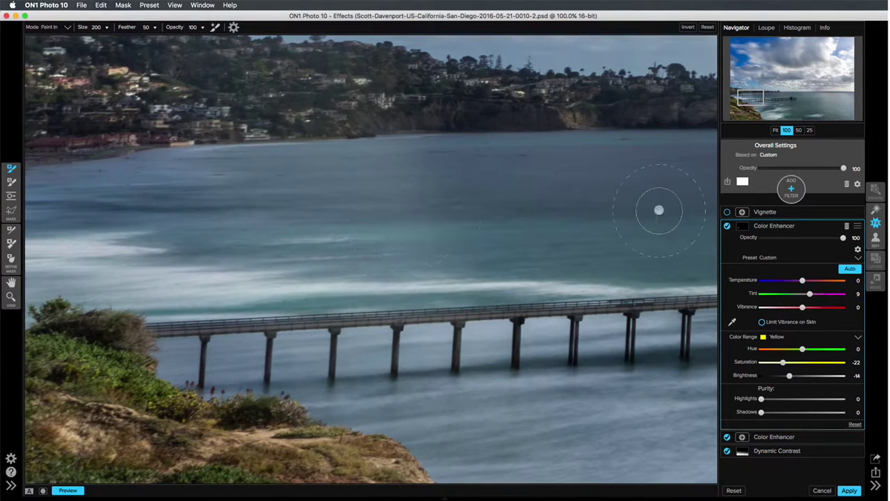
Step: Delete the yellow-adjusting Color Enhancer and fit the whole photo in view
left_click(848, 226)
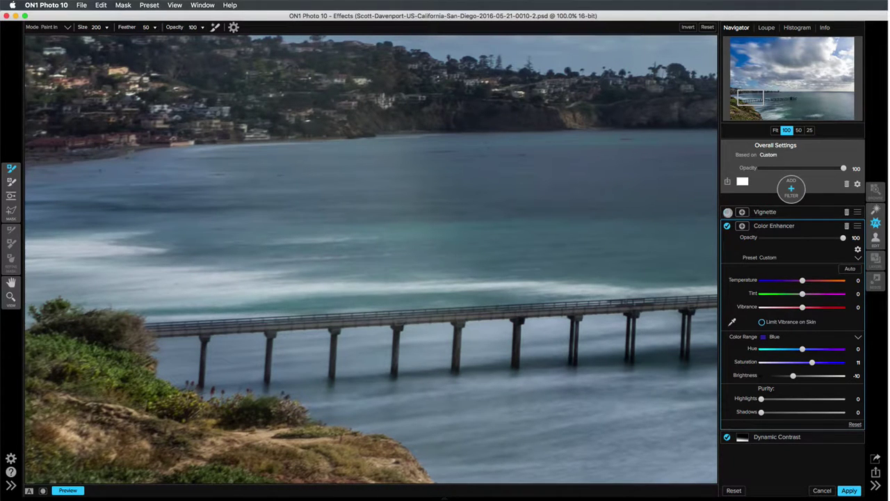
left_click(766, 212)
left_click(771, 129)
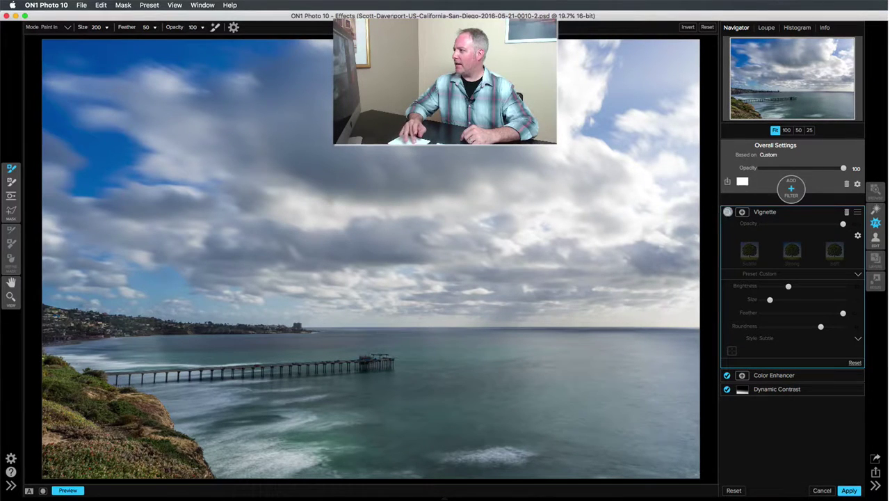
Step: Re-enable the Vignette and flip the preview to compare the original with the finished edit
left_click(728, 211)
key("super+p")
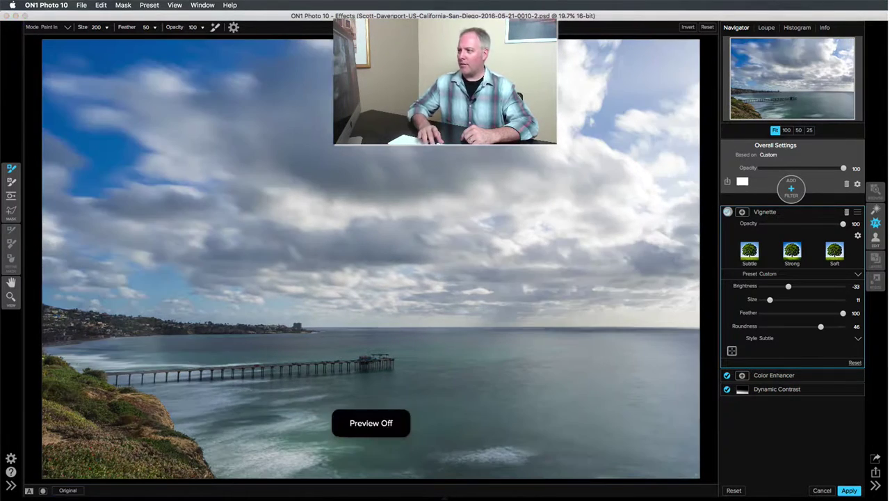
key("super+p")
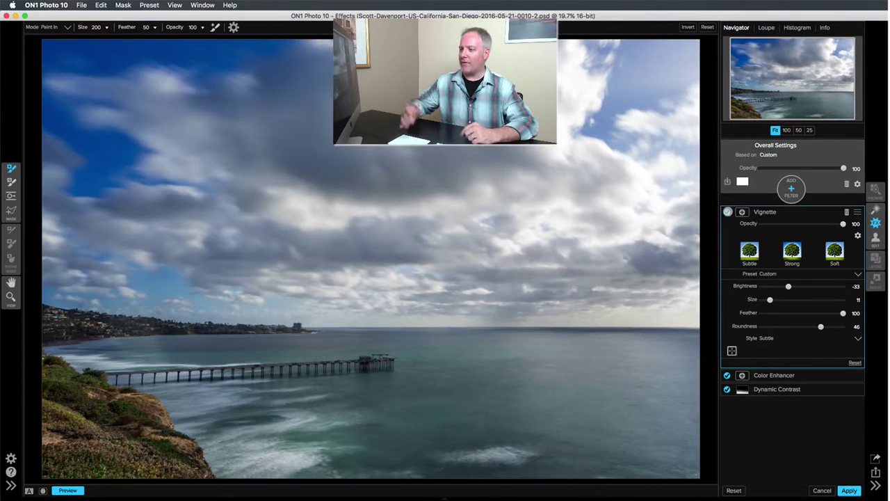